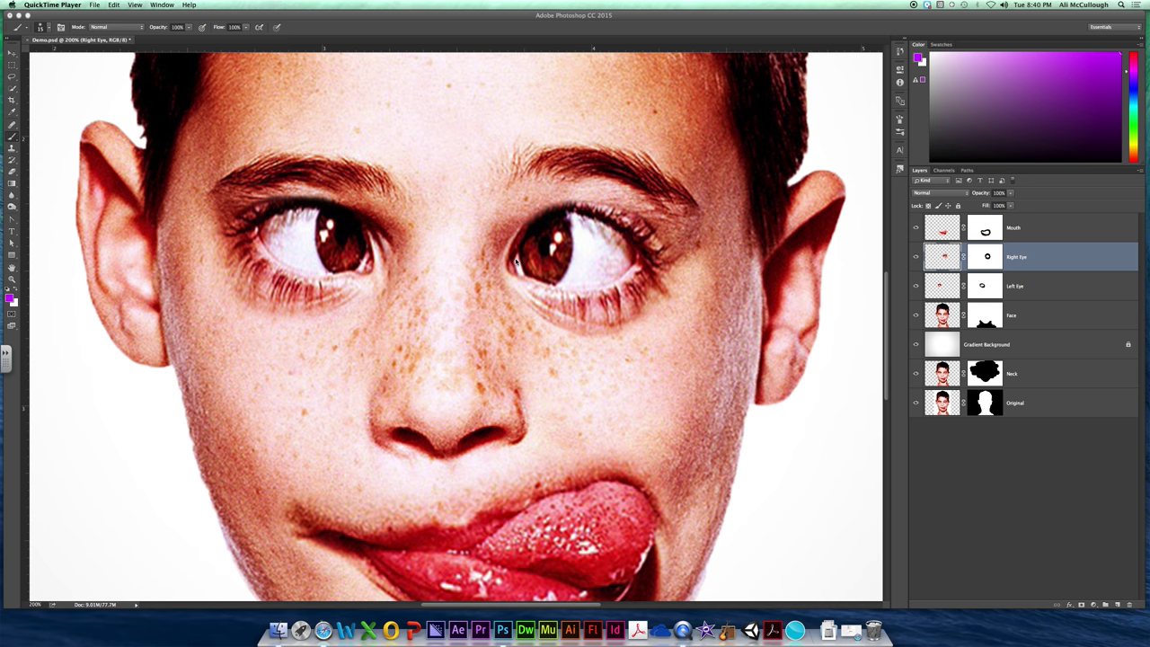
# Step through the Mouth, Right Eye and Face layers, then drag Right Eye above Mouth.
pyautogui.scroll(5, 426, 231)
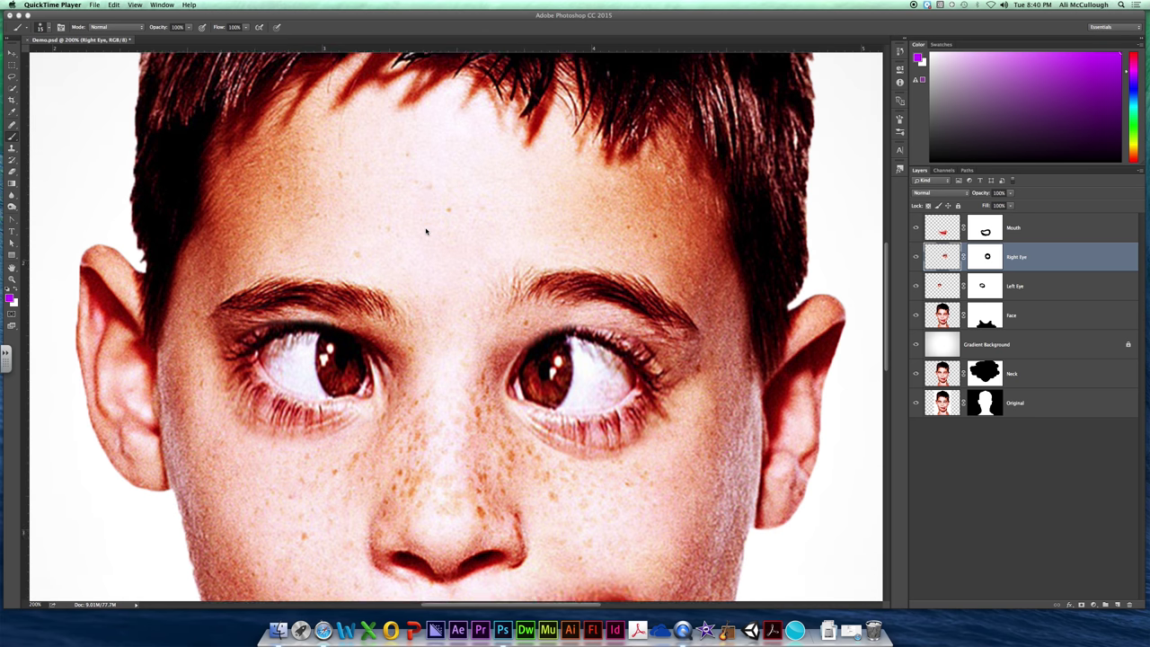
pyautogui.scroll(-4, 427, 232)
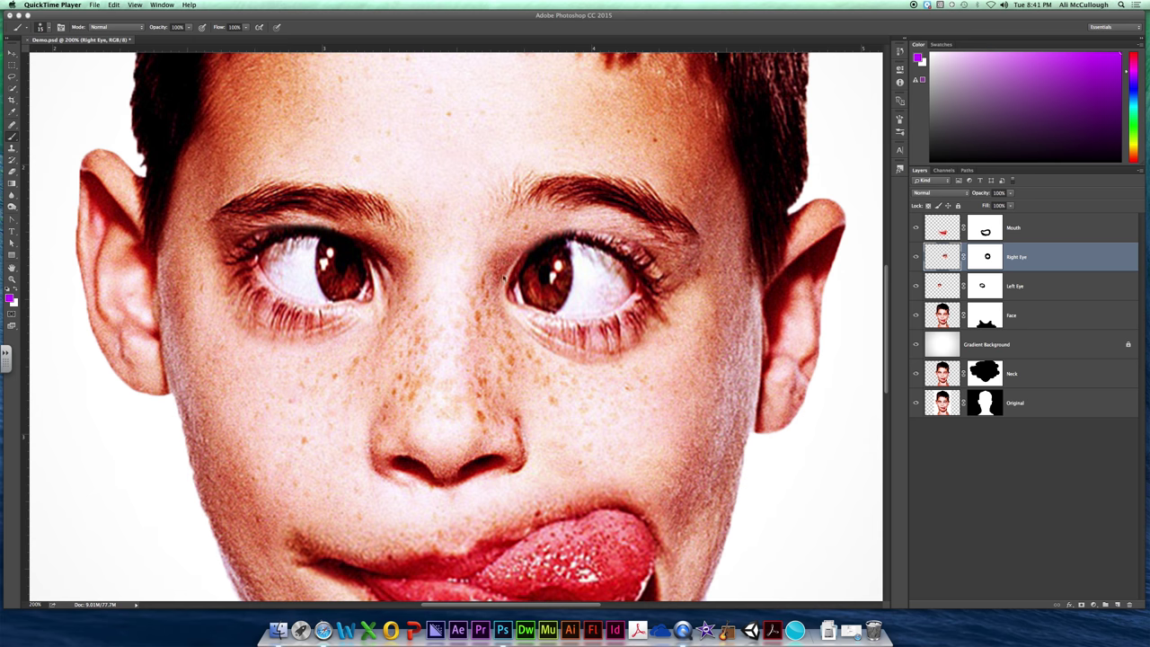
pyautogui.click(1017, 234)
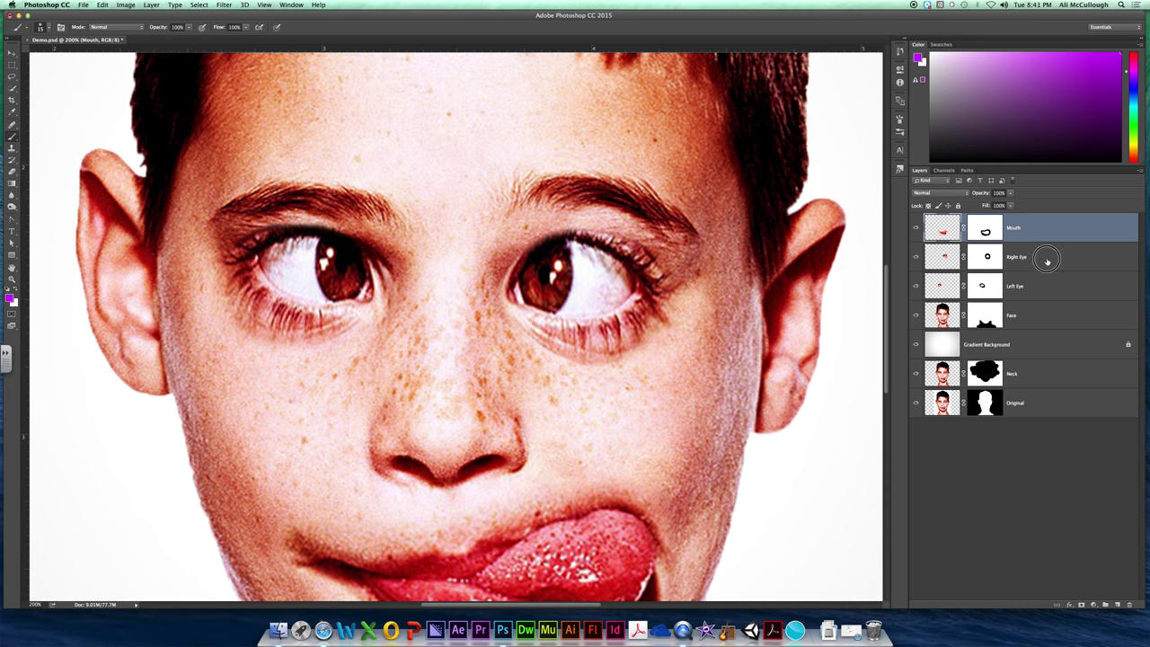
pyautogui.click(1047, 261)
pyautogui.click(1044, 289)
pyautogui.click(1042, 260)
pyautogui.click(1040, 234)
pyautogui.click(1032, 262)
pyautogui.click(1032, 286)
pyautogui.click(1026, 316)
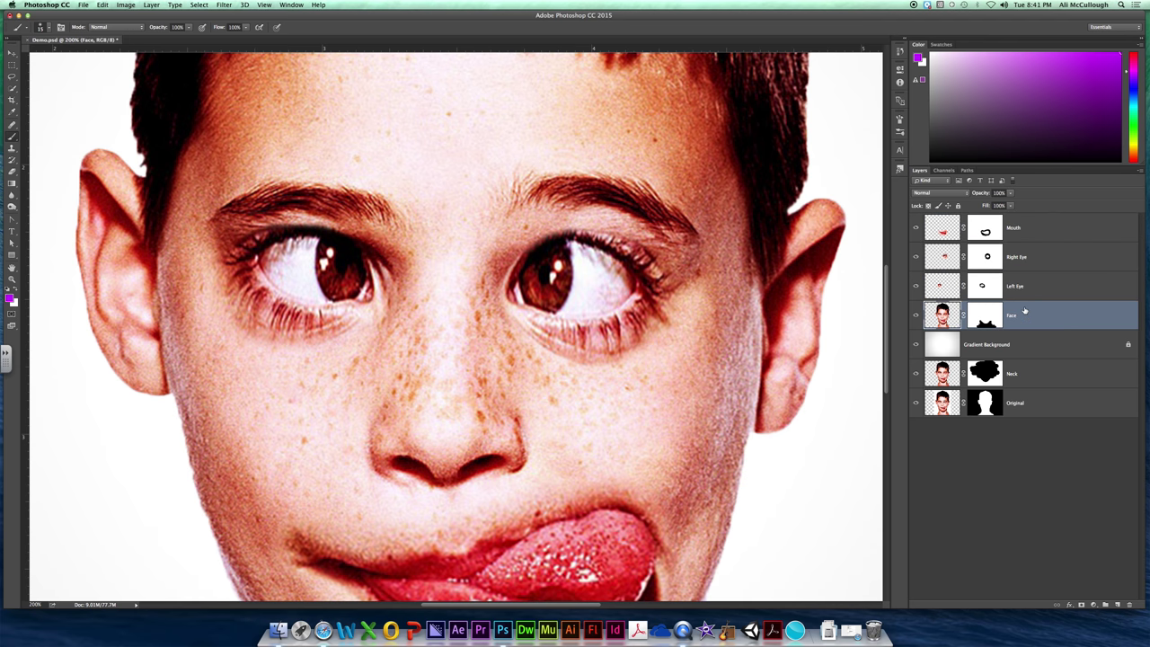
pyautogui.click(1023, 230)
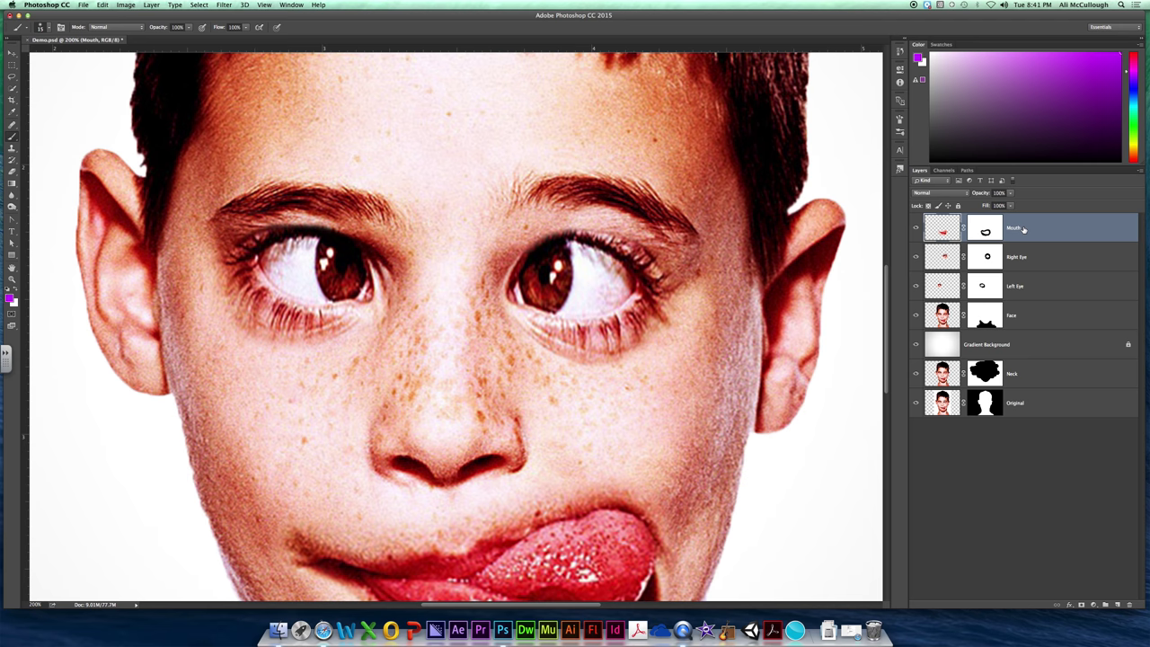
pyautogui.moveTo(1028, 262); pyautogui.dragTo(1033, 222)
# Create a Hue/Saturation adjustment layer from the Layer menu, keeping the default name Hue/Saturation 1.
pyautogui.click(165, 5)
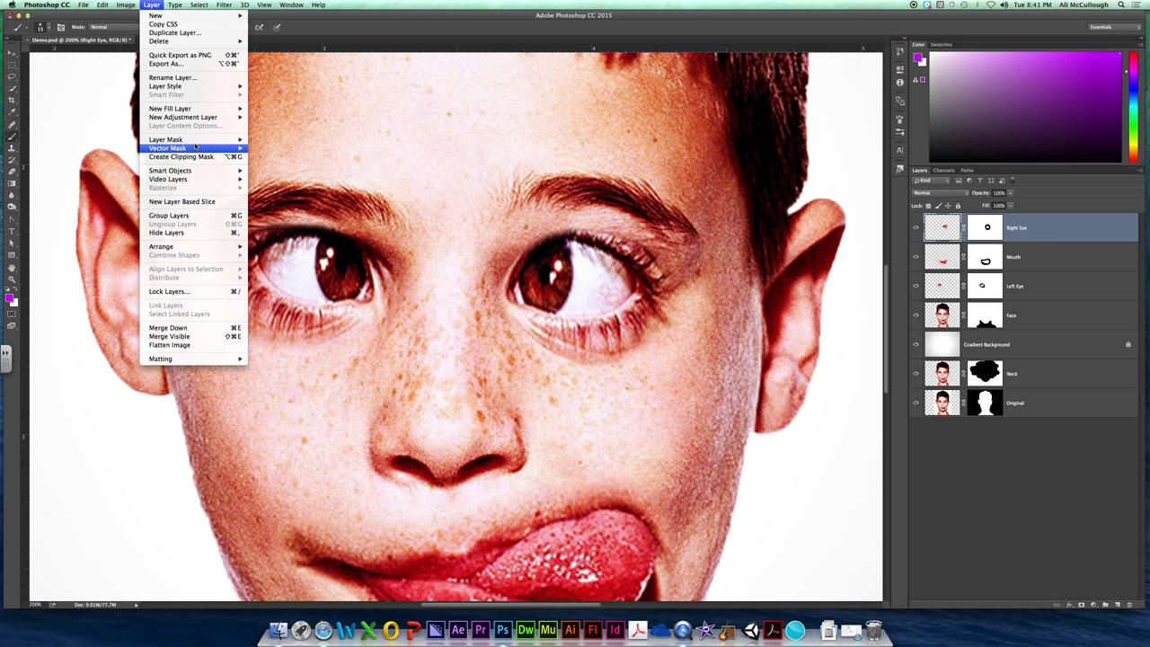
pyautogui.moveTo(183, 117)
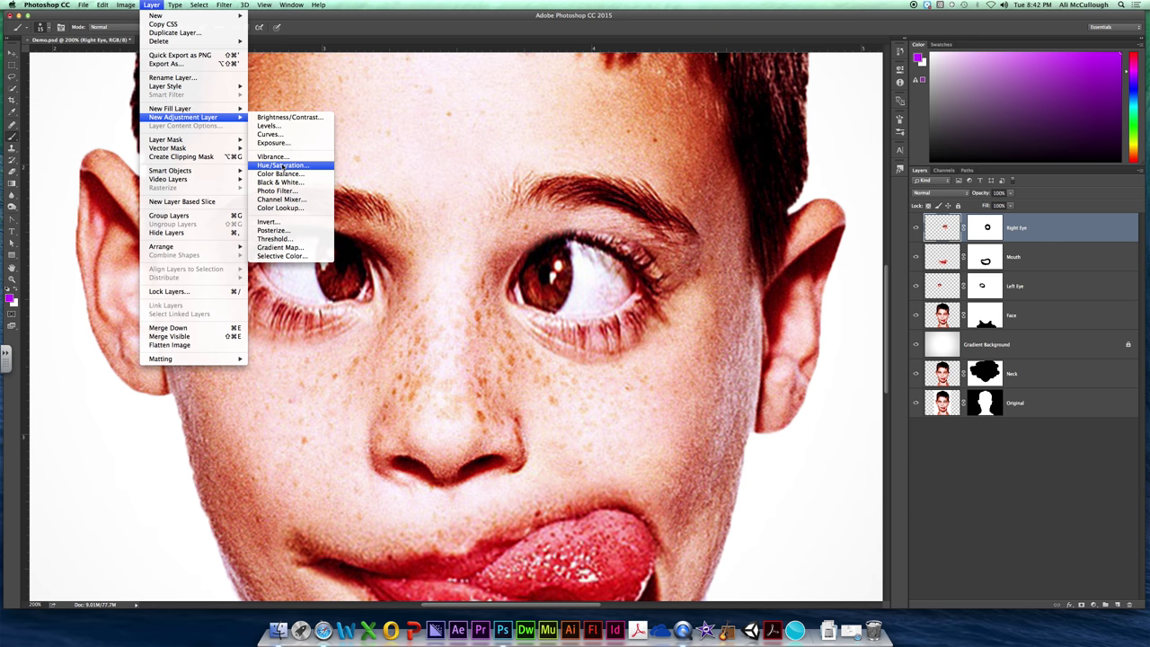
pyautogui.click(282, 166)
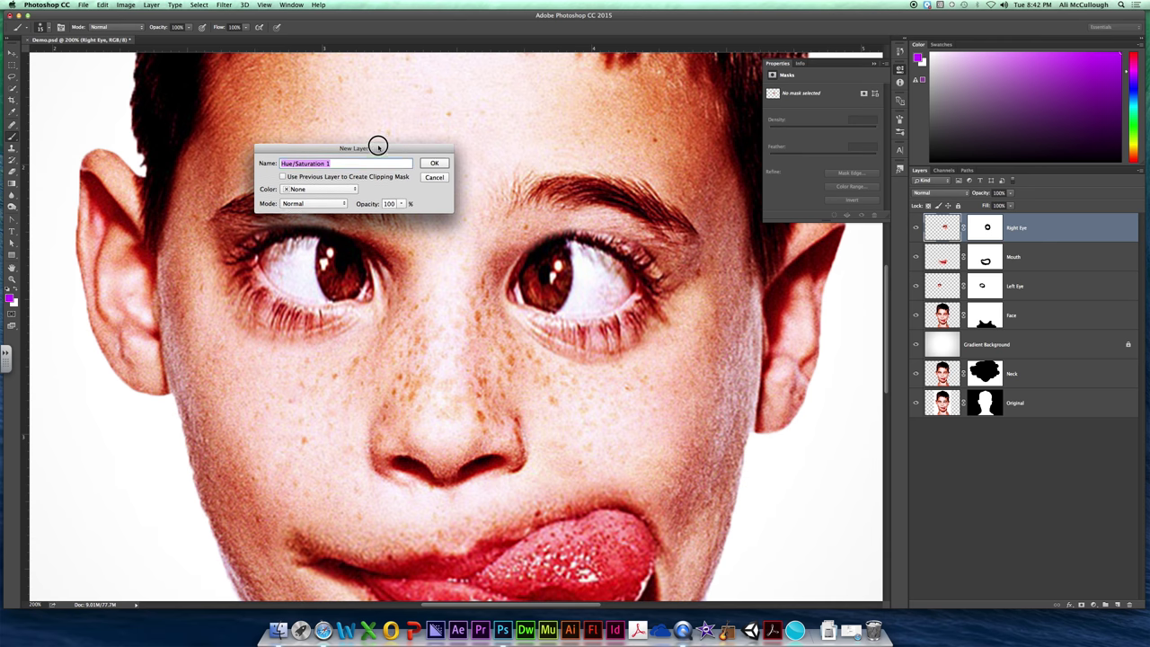
pyautogui.moveTo(378, 149); pyautogui.dragTo(392, 159)
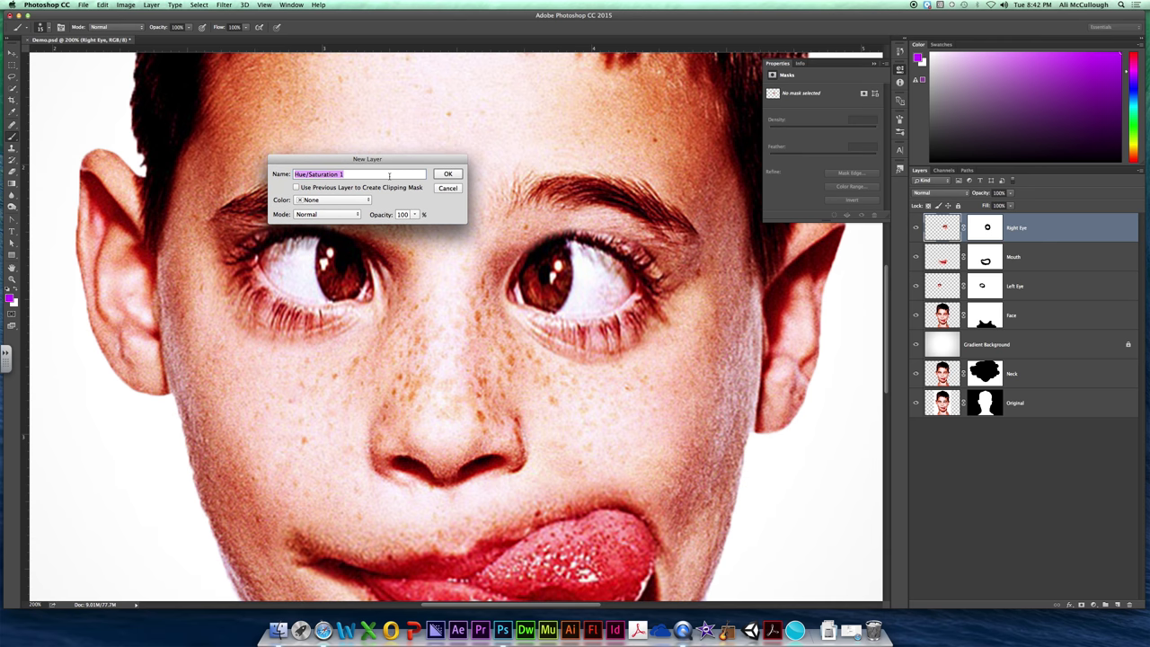
pyautogui.click(448, 174)
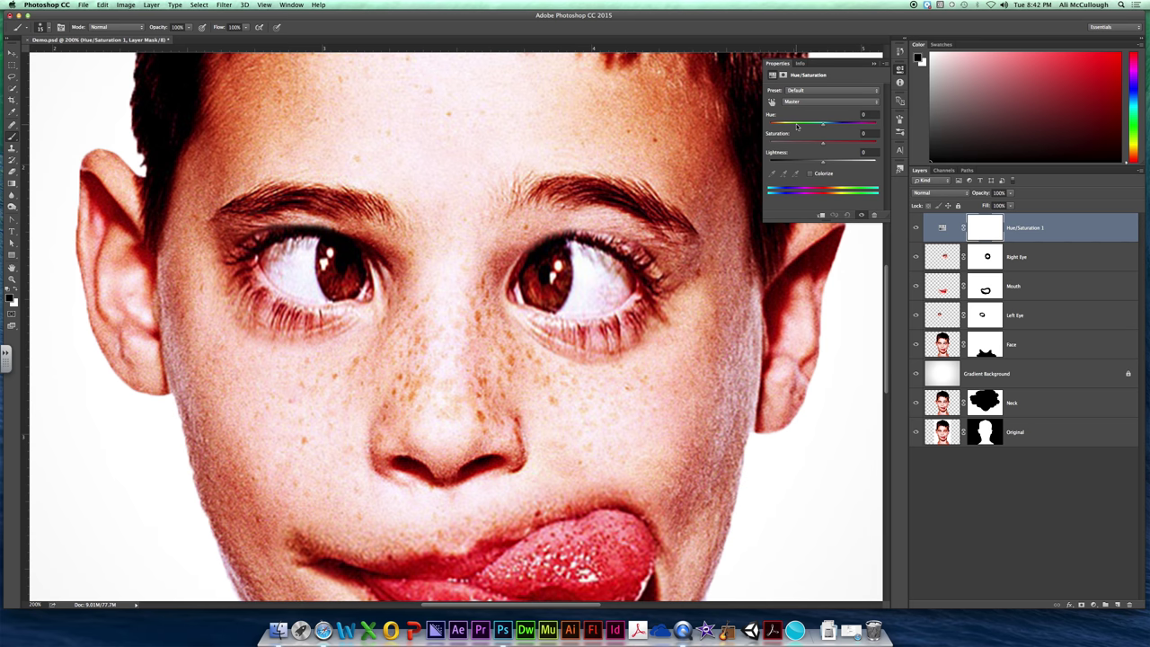
# Enable Colorize and move the Hue through blue and purple to magenta, about 321.
pyautogui.click(812, 175)
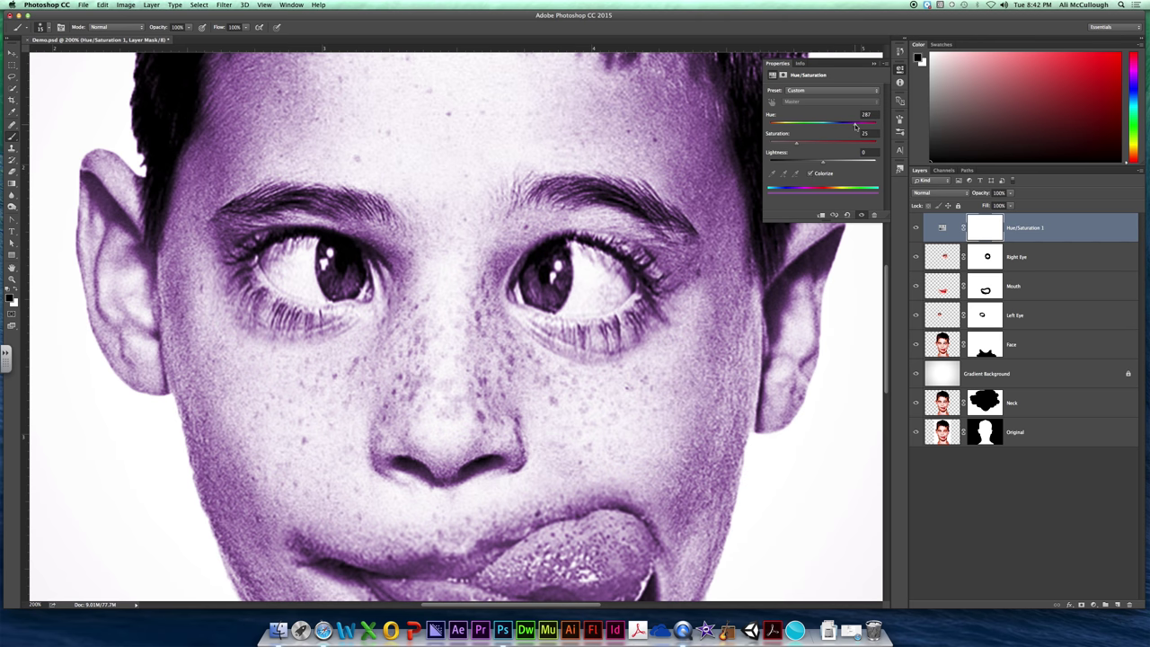
pyautogui.moveTo(855, 122)
pyautogui.mouseDown()
pyautogui.moveTo(771, 125)
pyautogui.moveTo(866, 125)
pyautogui.moveTo(786, 122)
pyautogui.moveTo(826, 124)
pyautogui.mouseUp()
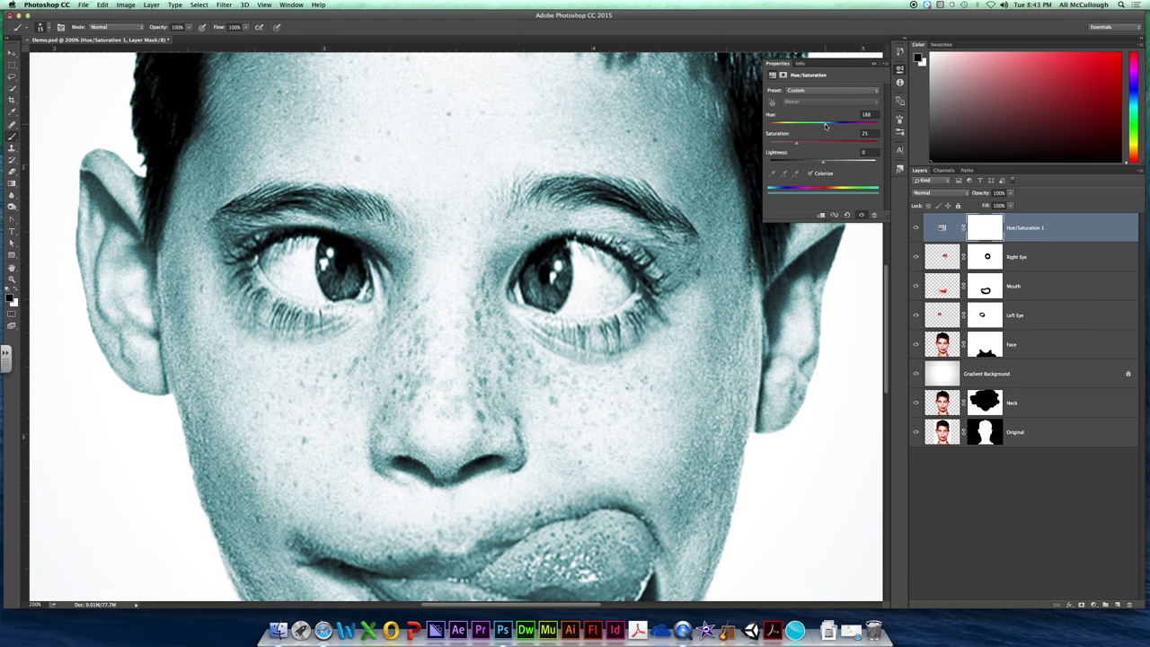
pyautogui.moveTo(826, 126)
pyautogui.mouseDown()
pyautogui.moveTo(841, 126)
pyautogui.moveTo(777, 124)
pyautogui.mouseUp()
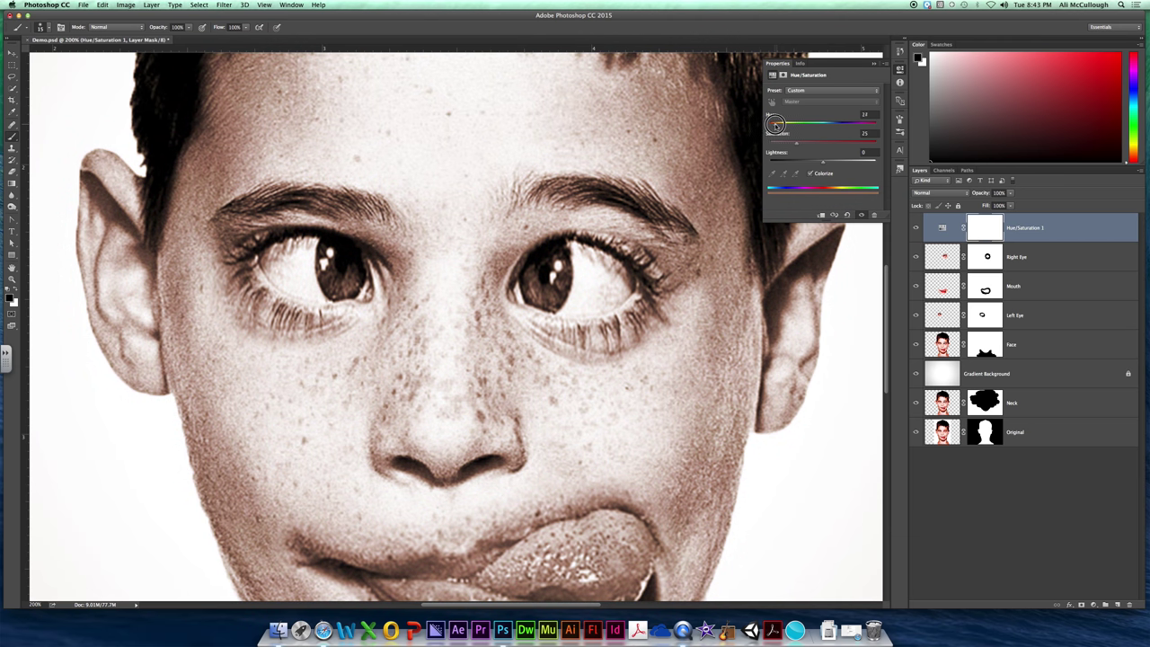
pyautogui.moveTo(778, 124); pyautogui.dragTo(861, 126)
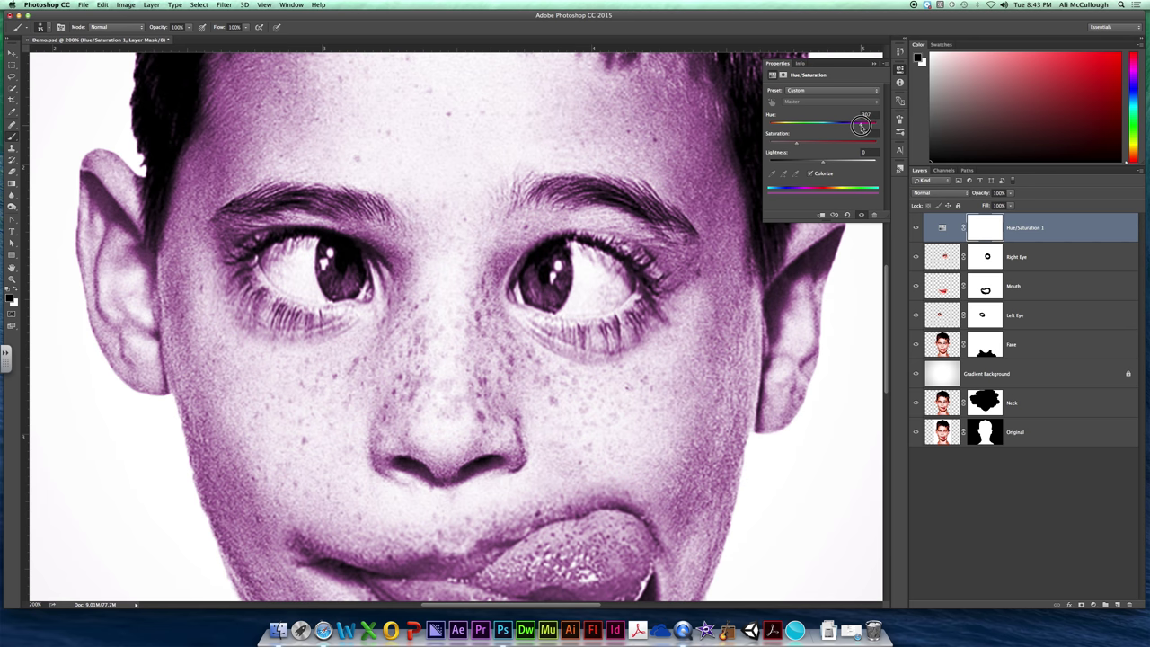
pyautogui.moveTo(861, 125); pyautogui.dragTo(861, 127)
pyautogui.moveTo(862, 126); pyautogui.dragTo(865, 126)
# Briefly paint on the iris mask, undo it, and start raising saturation.
pyautogui.moveTo(331, 256); pyautogui.dragTo(334, 284)
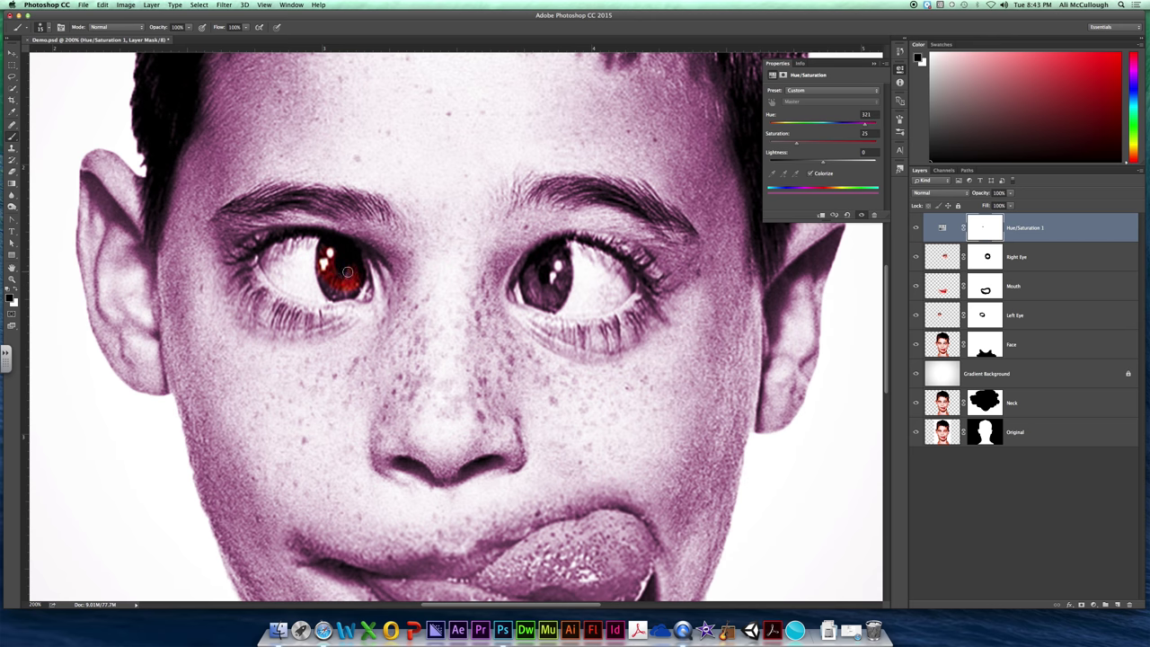
pyautogui.hotkey('ctrl', 'z')
pyautogui.moveTo(796, 143); pyautogui.dragTo(842, 142)
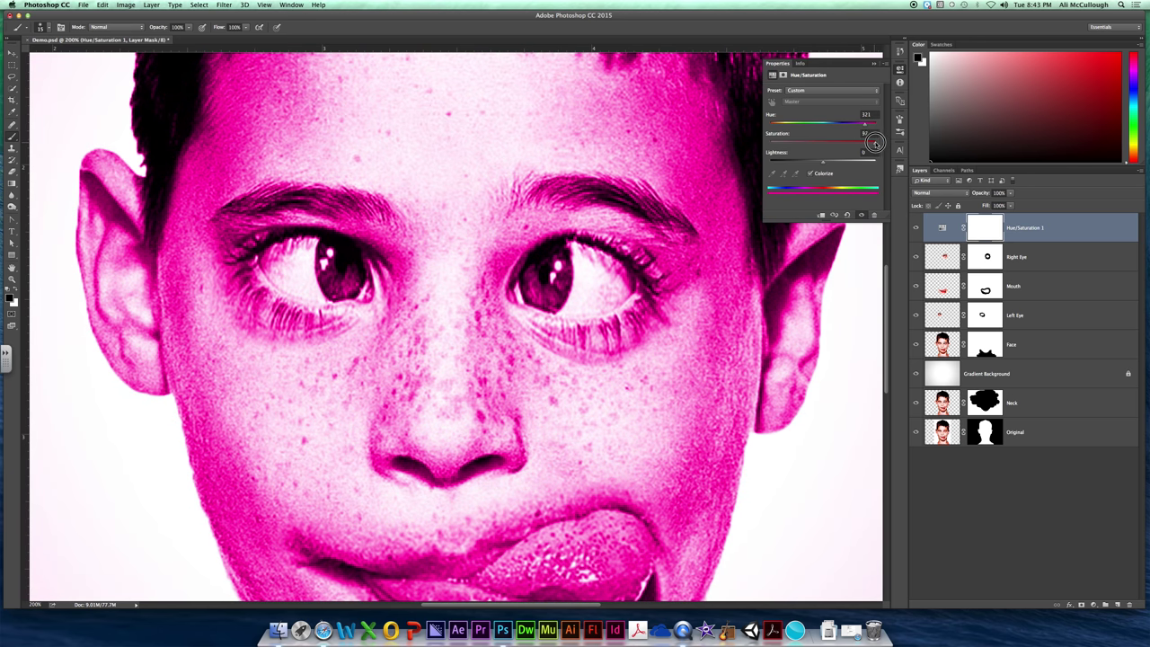
# Try saturation values from muted to full, settling near 70, while zoomed to 400% on the eyes.
pyautogui.moveTo(875, 144)
pyautogui.mouseDown()
pyautogui.moveTo(816, 145)
pyautogui.moveTo(868, 142)
pyautogui.moveTo(852, 142)
pyautogui.mouseUp()
pyautogui.moveTo(851, 144); pyautogui.dragTo(849, 150)
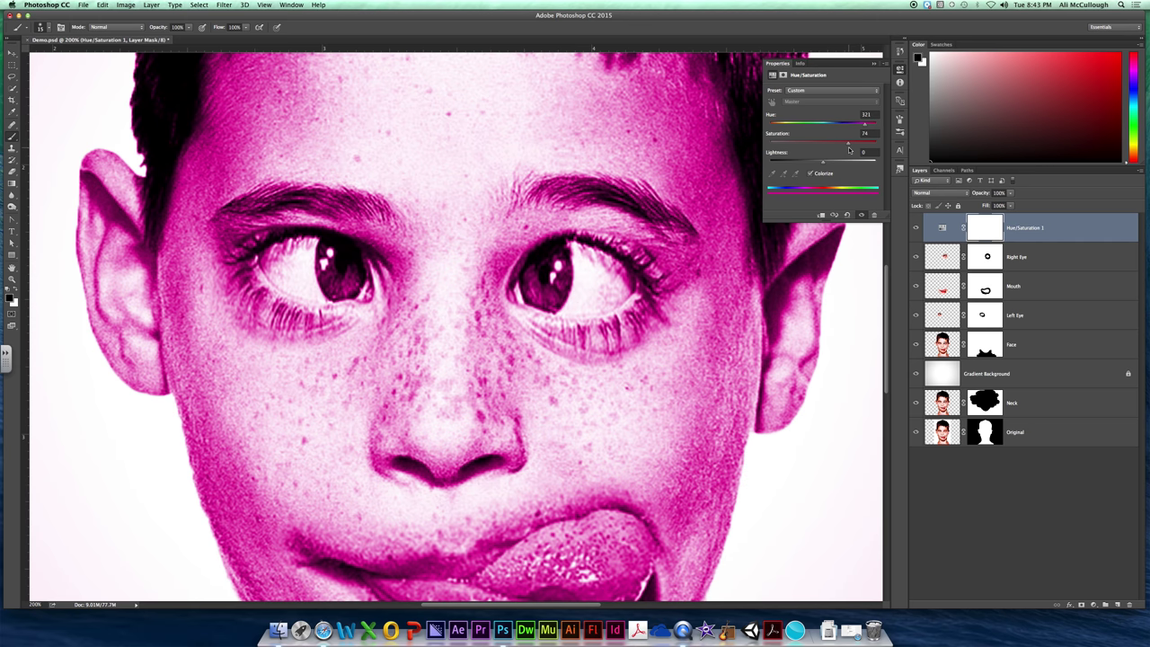
pyautogui.moveTo(848, 150); pyautogui.dragTo(783, 143)
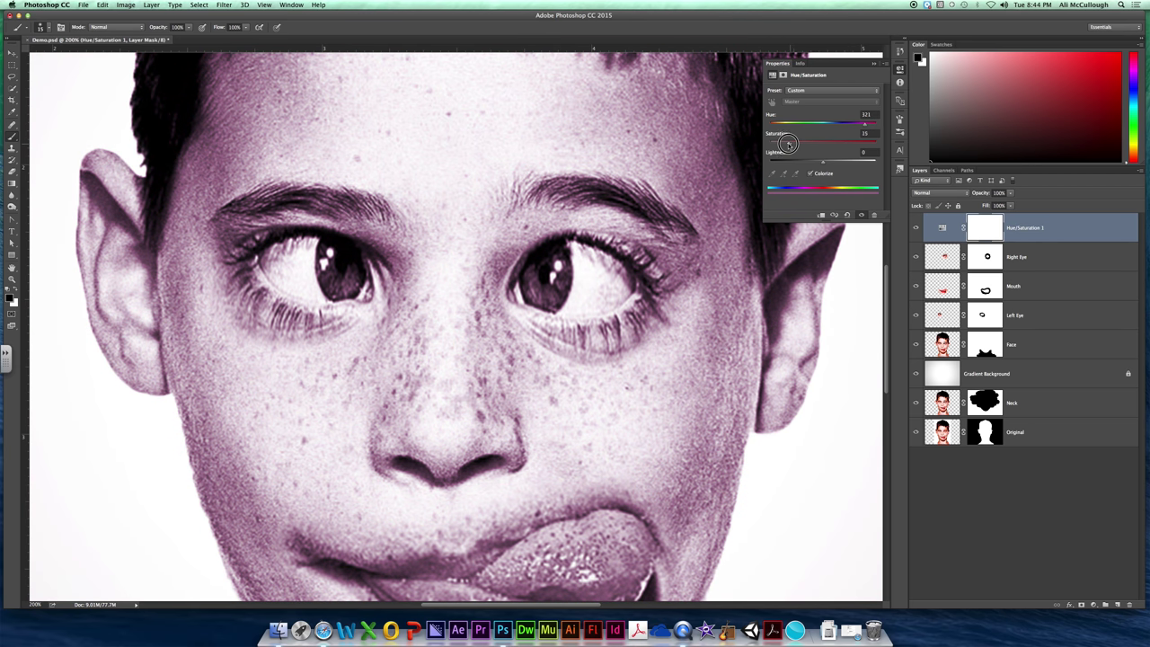
pyautogui.moveTo(782, 144); pyautogui.dragTo(909, 145)
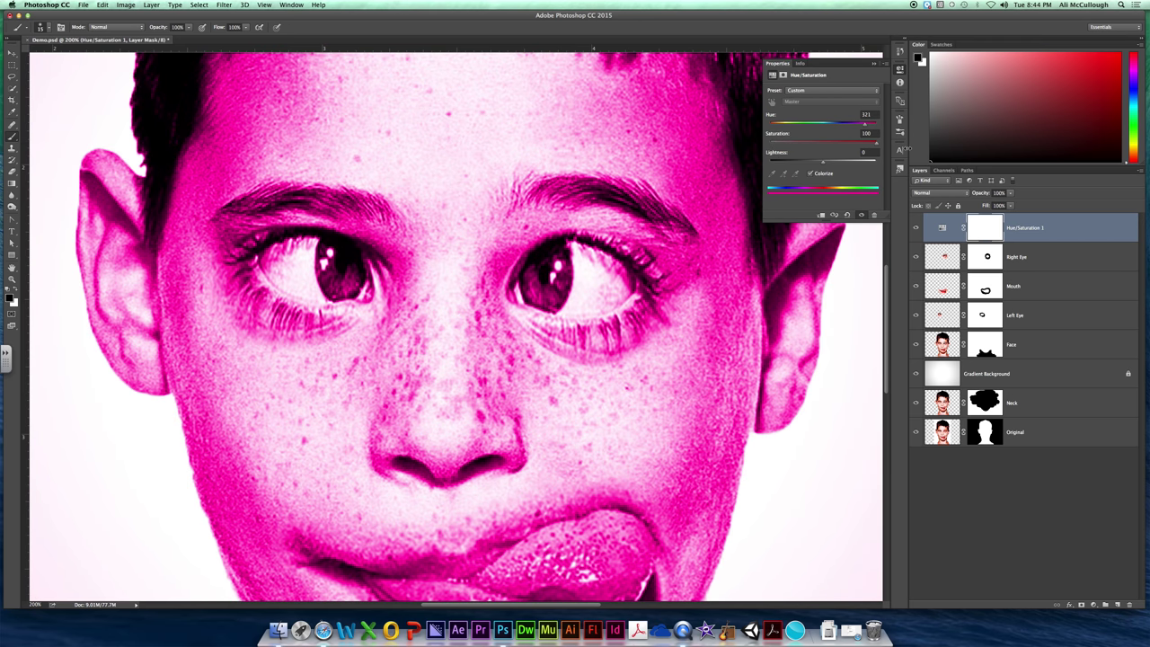
pyautogui.press('super+plus')
pyautogui.press('super+plus')
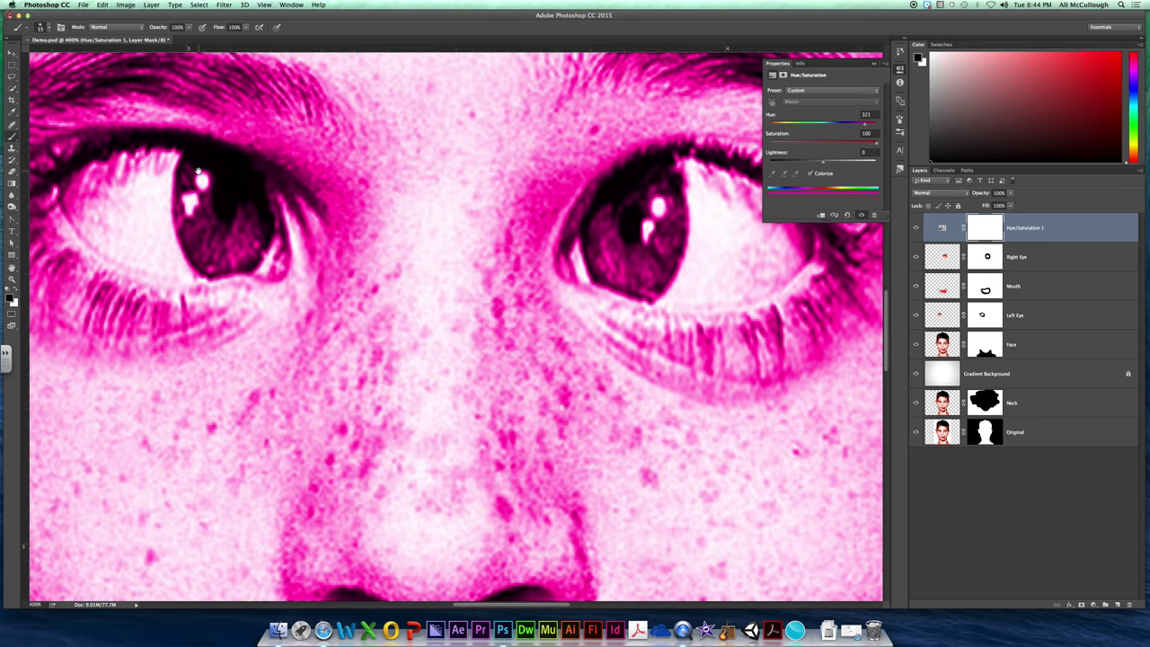
pyautogui.scroll(2, 201, 208)
pyautogui.hscroll(-4, 201, 208)
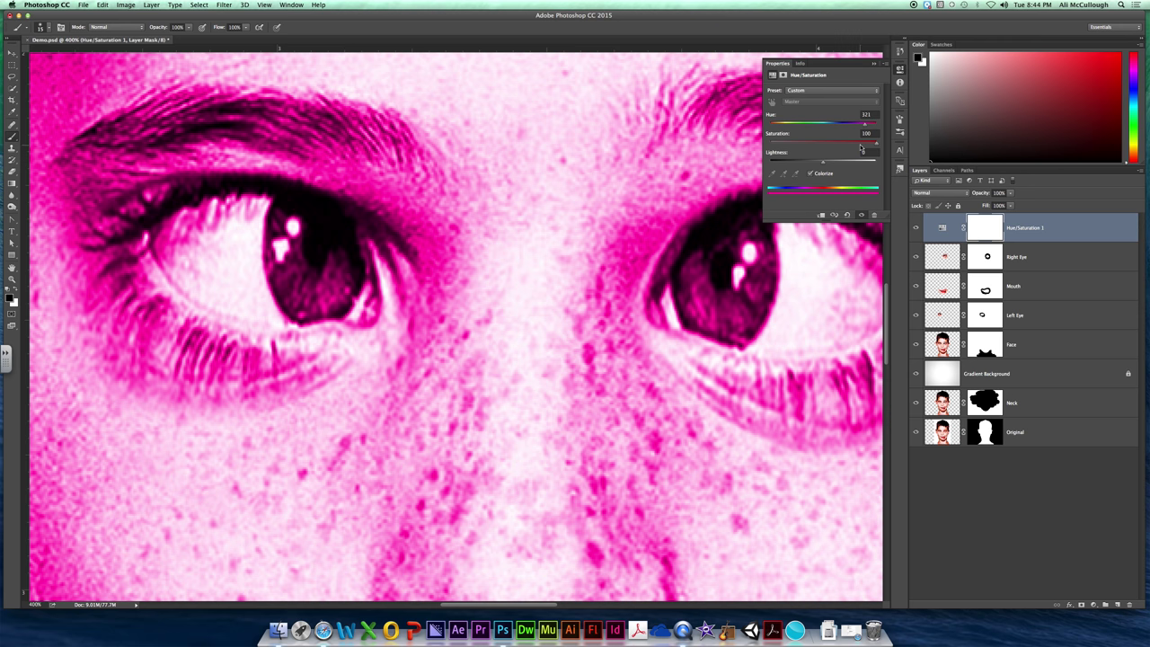
pyautogui.moveTo(875, 144)
pyautogui.mouseDown()
pyautogui.moveTo(786, 146)
pyautogui.moveTo(877, 146)
pyautogui.mouseUp()
pyautogui.moveTo(877, 146); pyautogui.dragTo(847, 146)
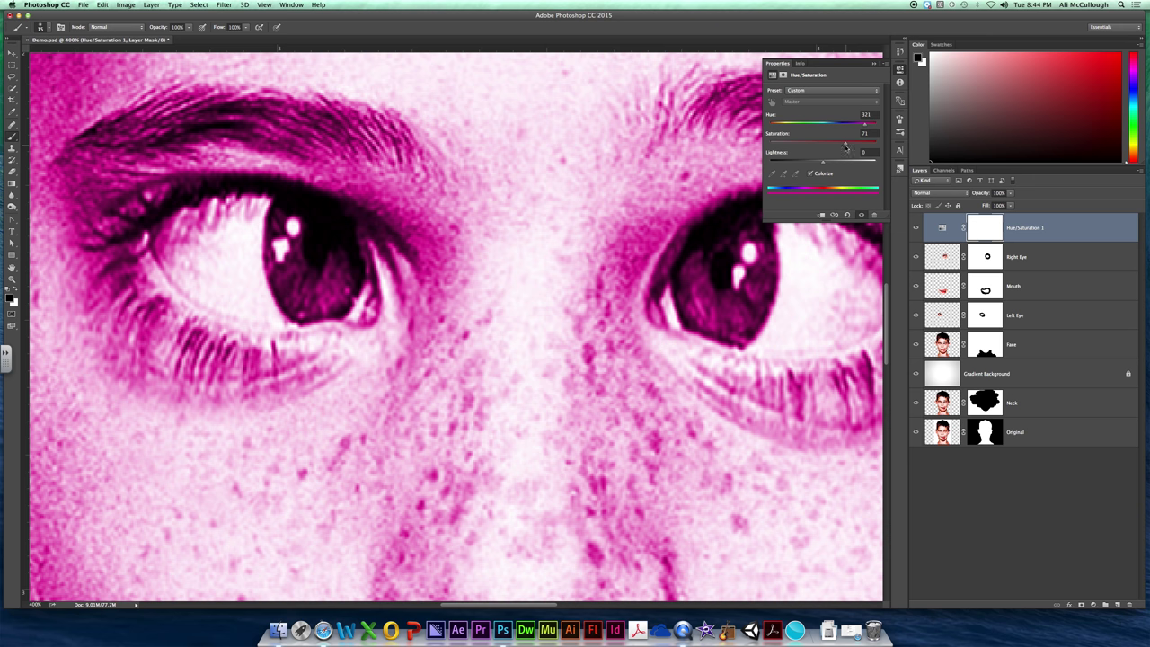
# Shift the hue to blue at 222, with saturation 58 and lightness 0.
pyautogui.moveTo(865, 123); pyautogui.dragTo(842, 124)
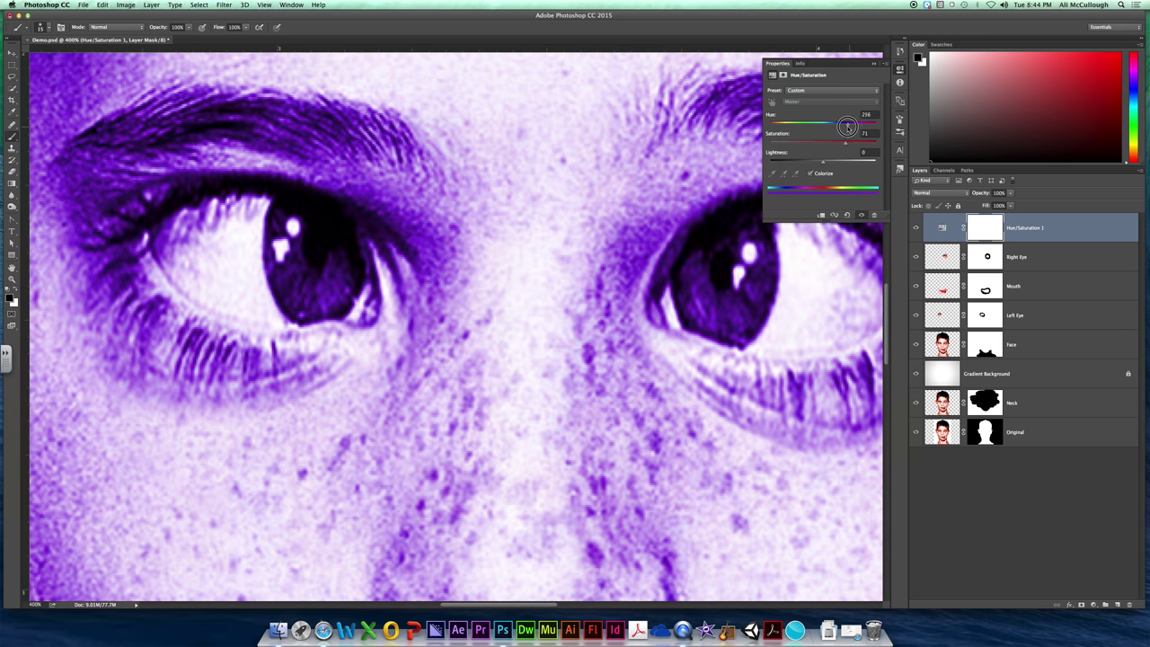
pyautogui.moveTo(842, 124)
pyautogui.mouseDown()
pyautogui.moveTo(830, 145)
pyautogui.moveTo(879, 162)
pyautogui.moveTo(774, 164)
pyautogui.moveTo(870, 158)
pyautogui.mouseUp()
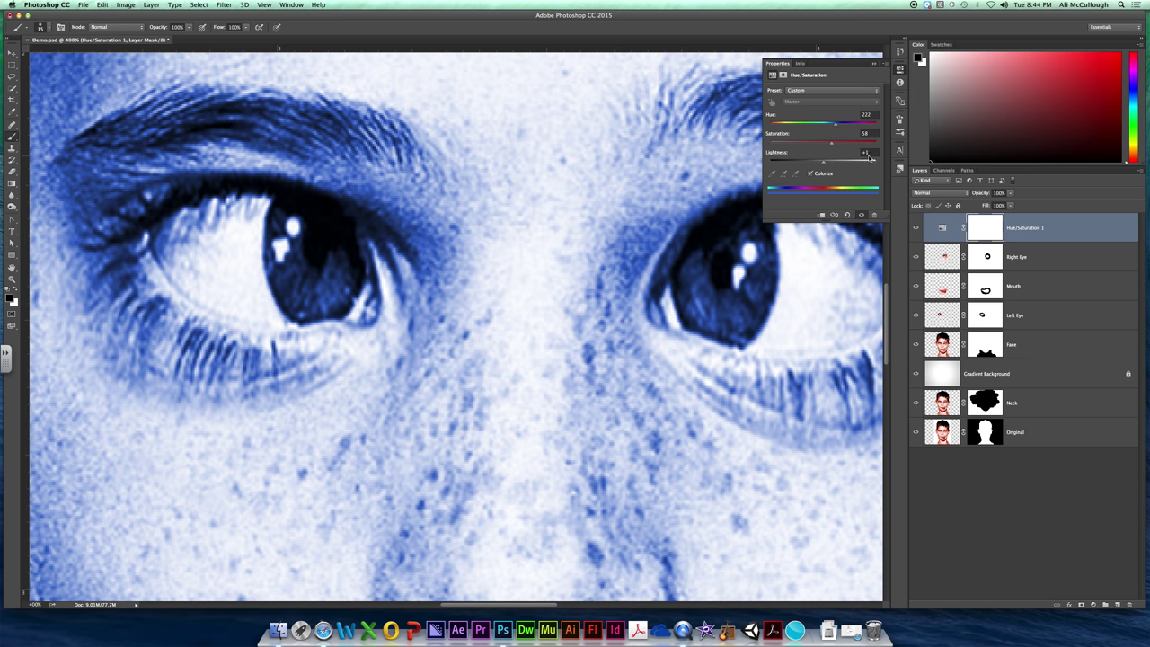
pyautogui.click(868, 154)
pyautogui.write('0')
pyautogui.hotkey('ctrl', '1')
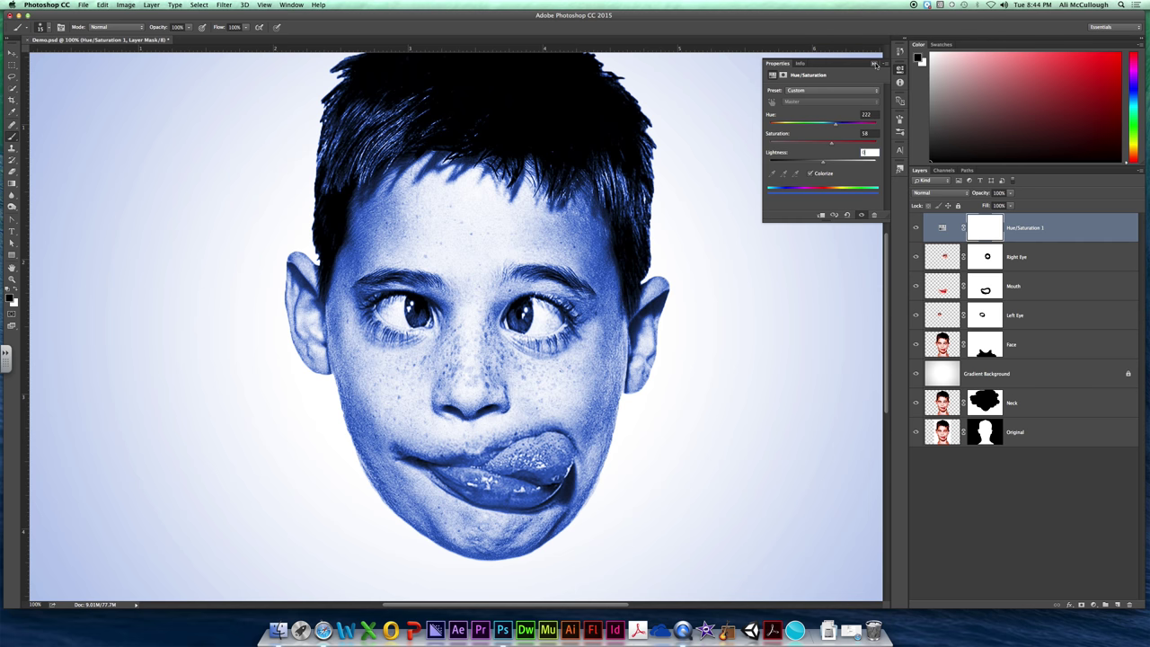
# Close Properties and rename the Hue/Saturation 1 layer to 'Right Eye'.
pyautogui.click(876, 66)
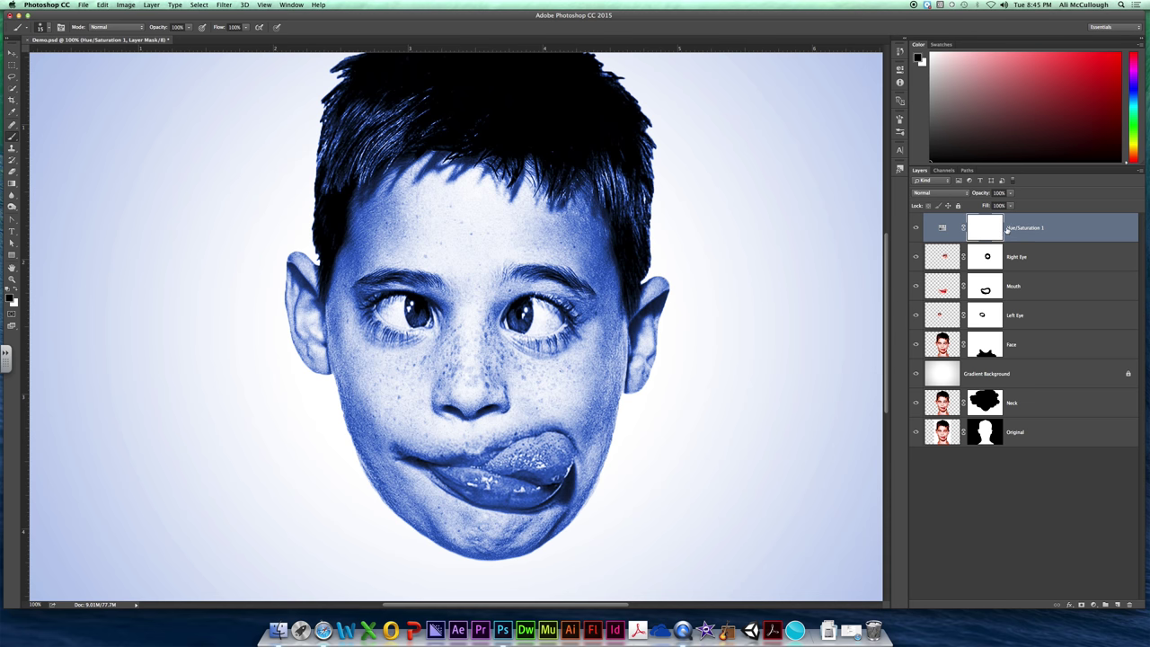
pyautogui.hotkey('ctrl', '2')
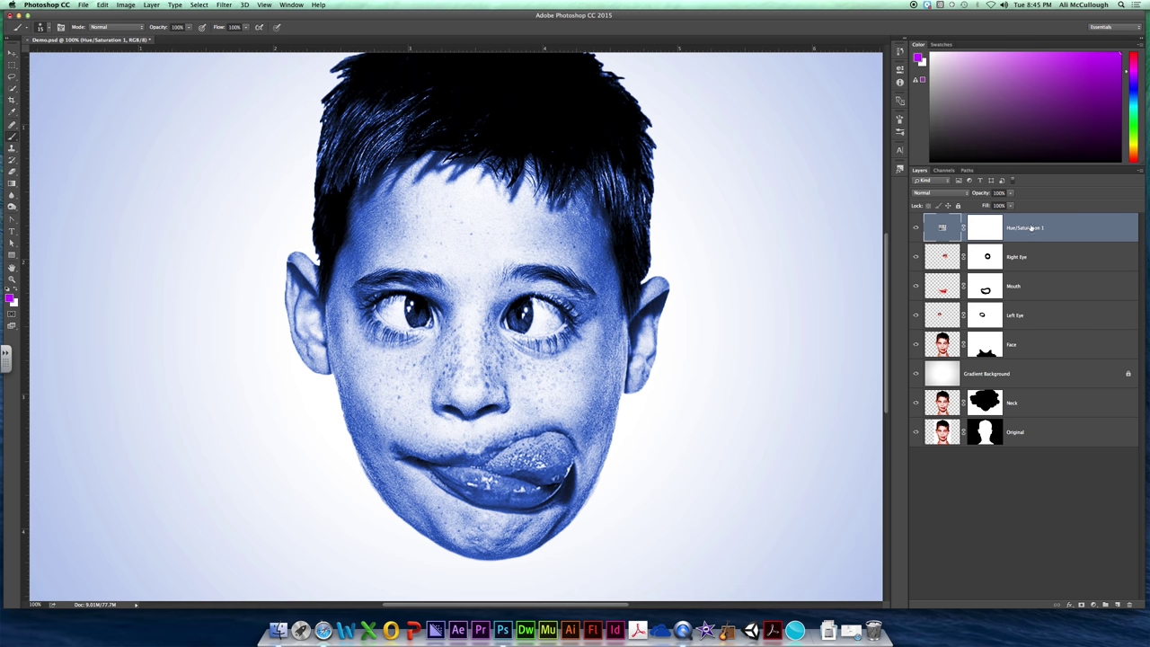
pyautogui.doubleClick(1023, 228)
pyautogui.write('Right Eye')
pyautogui.press('Return')
pyautogui.moveTo(1033, 228)
pyautogui.mouseDown()
pyautogui.moveTo(1029, 302)
pyautogui.moveTo(1015, 214)
pyautogui.mouseUp()
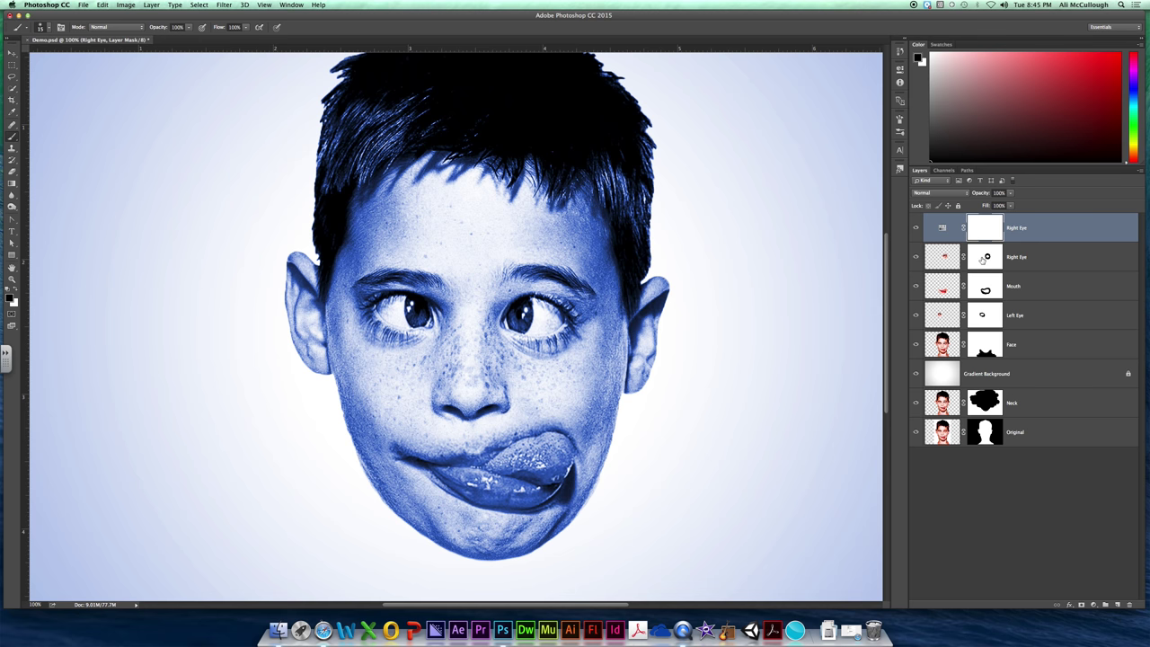
pyautogui.press('super+2')
# Clip the blue Right Eye adjustment to the Right Eye image layer via Create Clipping Mask.
pyautogui.rightClick(1024, 228)
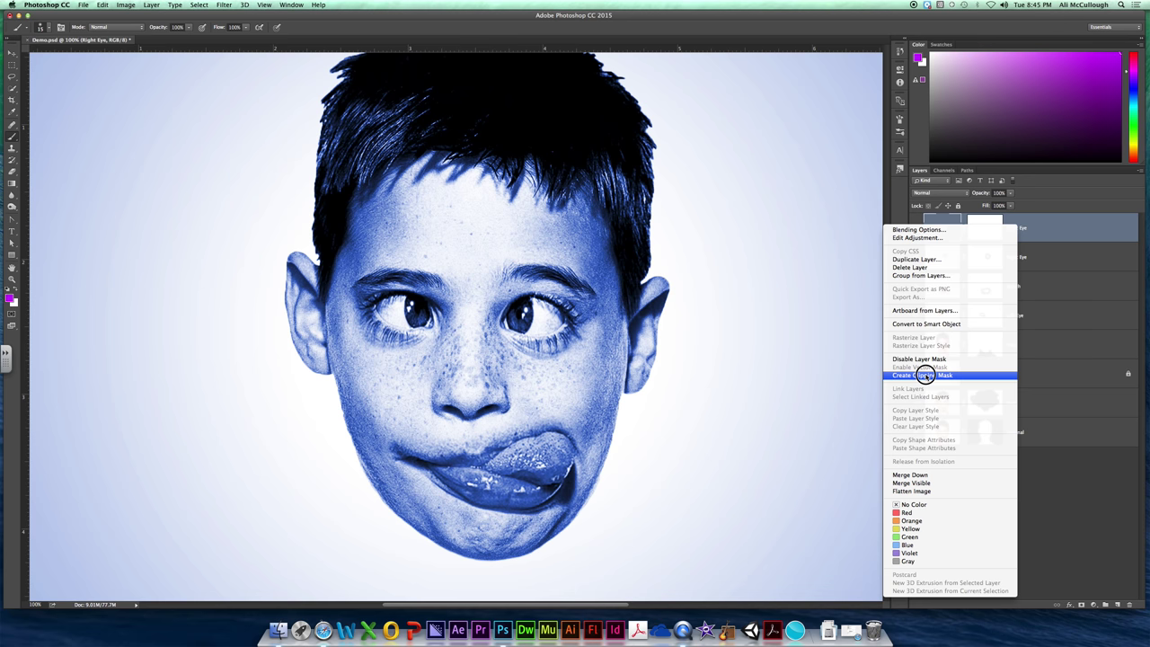
pyautogui.click(926, 376)
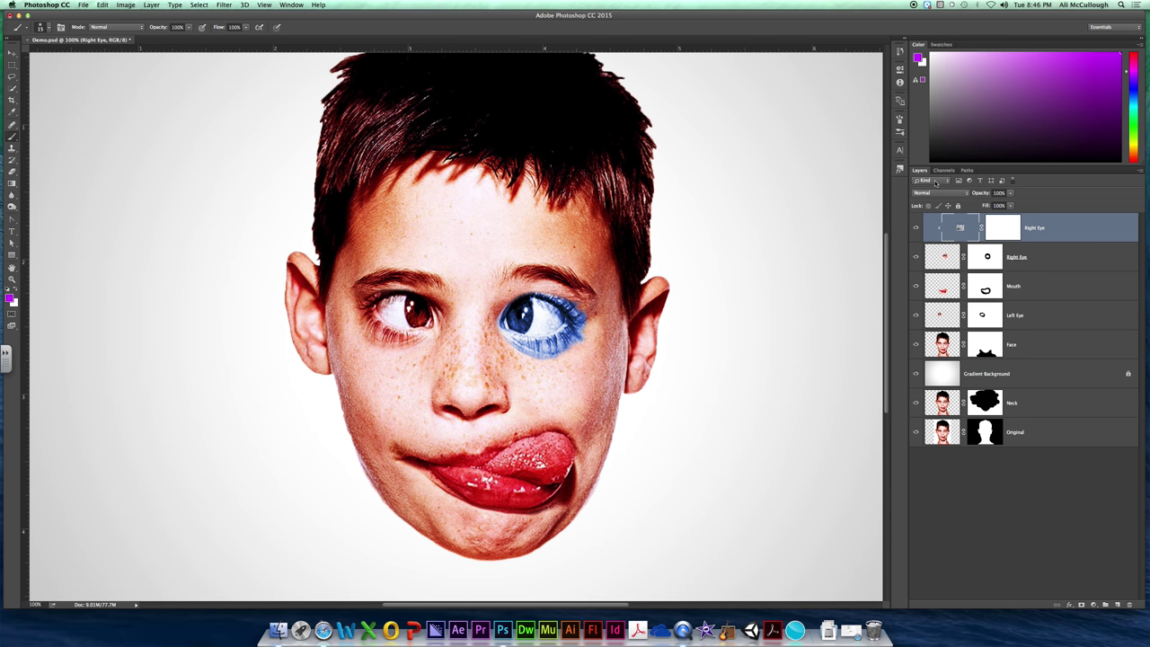
pyautogui.click(1002, 228)
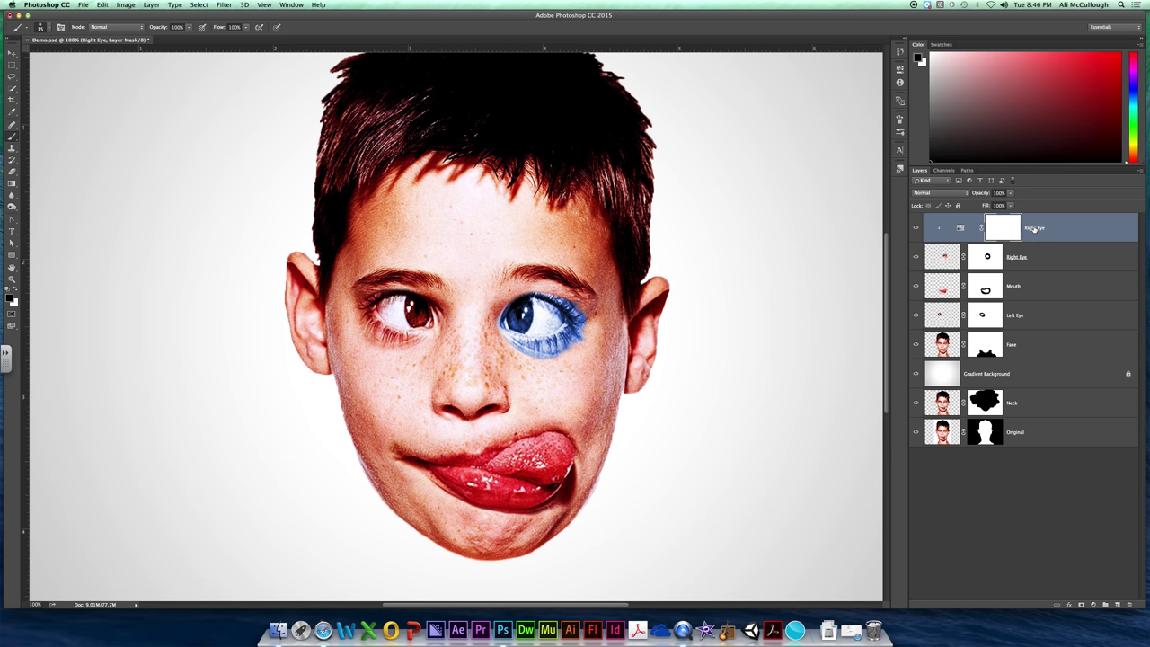
# With a large brush, mask the blue off the lower lid, eye corners and eye white.
pyautogui.press('super+plus')
pyautogui.press('super+plus')
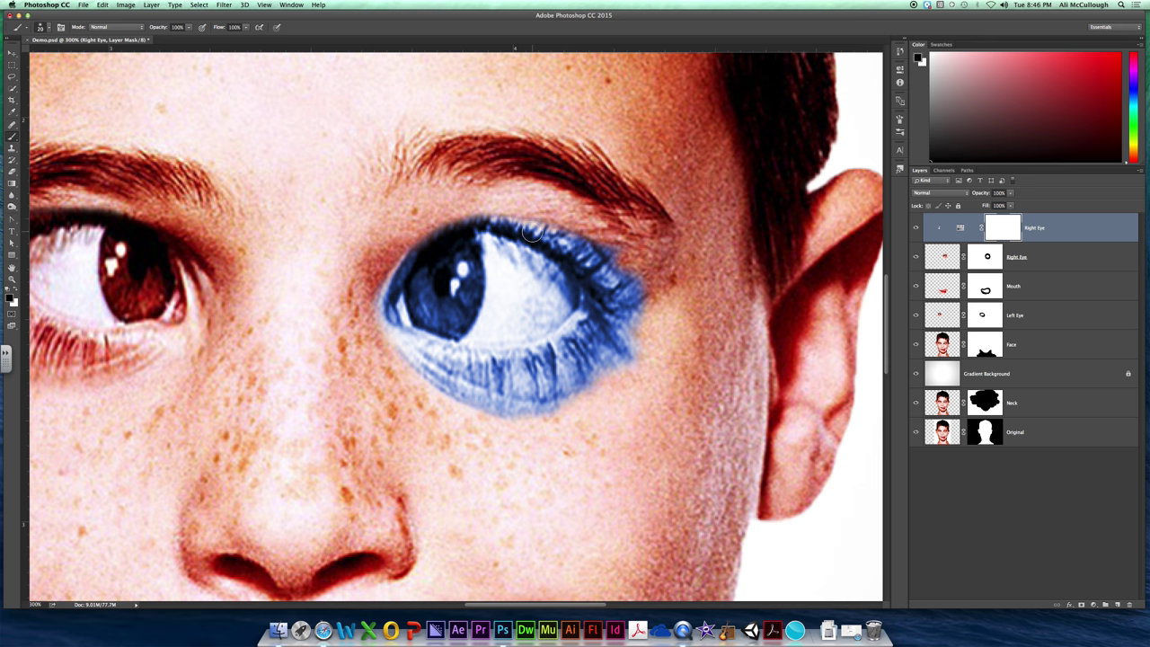
pyautogui.moveTo(542, 224)
pyautogui.mouseDown()
pyautogui.moveTo(575, 243)
pyautogui.moveTo(630, 326)
pyautogui.moveTo(647, 291)
pyautogui.mouseUp()
pyautogui.moveTo(588, 319); pyautogui.dragTo(485, 396)
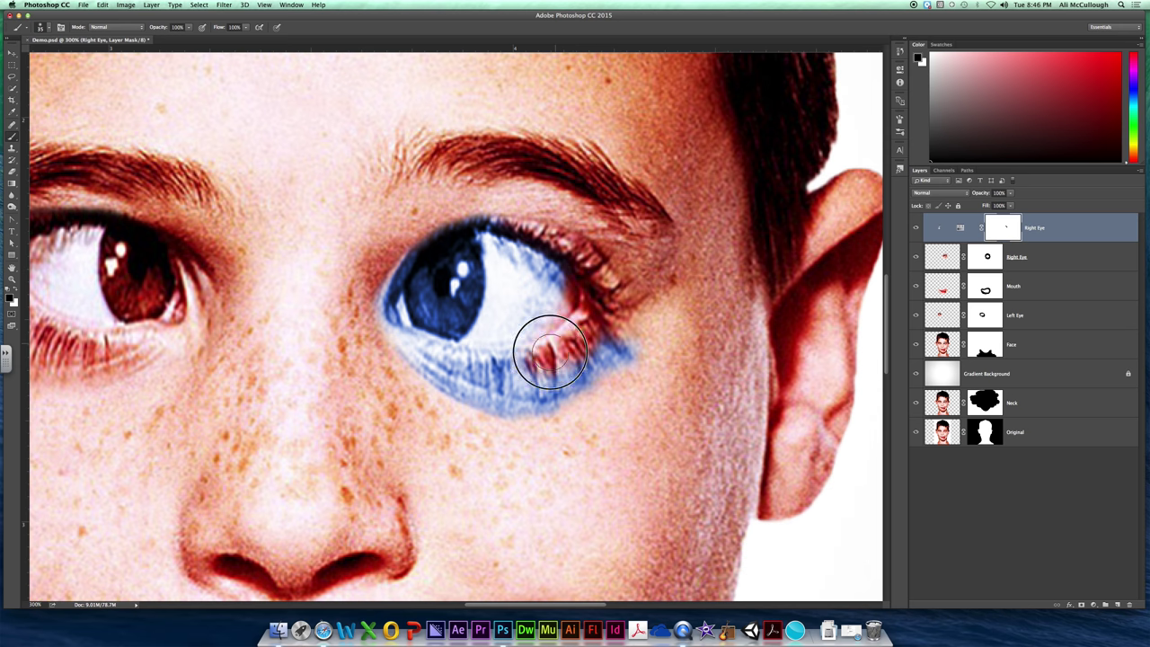
pyautogui.moveTo(620, 346); pyautogui.dragTo(611, 380)
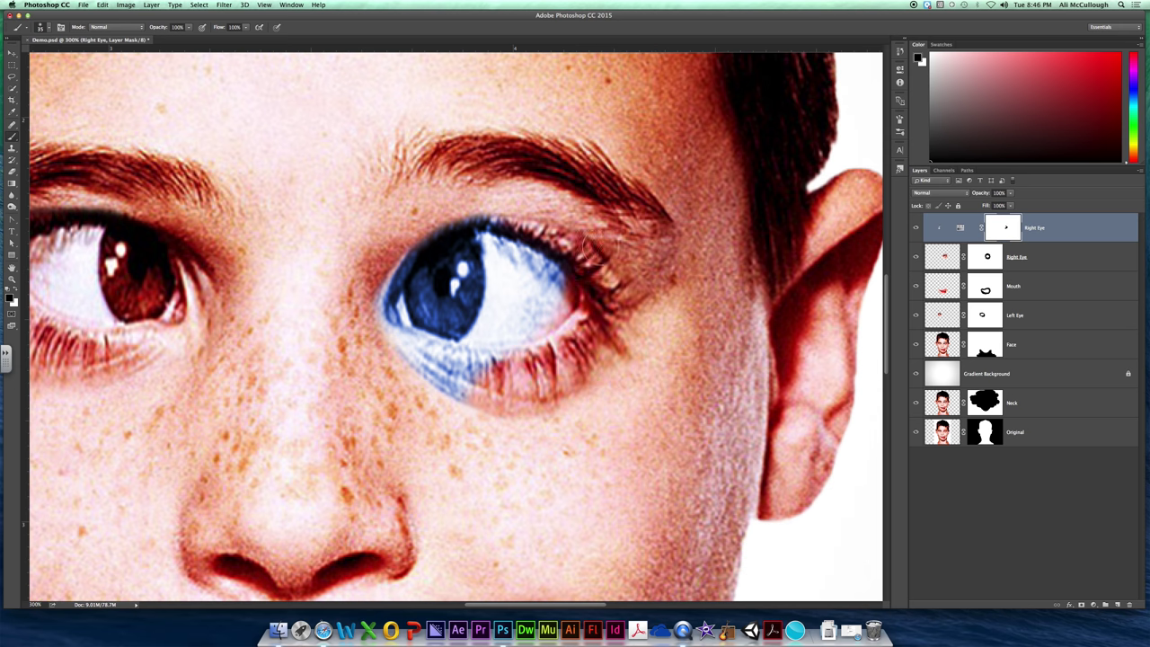
pyautogui.moveTo(472, 199)
pyautogui.mouseDown()
pyautogui.moveTo(437, 200)
pyautogui.moveTo(377, 286)
pyautogui.moveTo(419, 352)
pyautogui.moveTo(400, 340)
pyautogui.moveTo(404, 368)
pyautogui.moveTo(480, 377)
pyautogui.mouseUp()
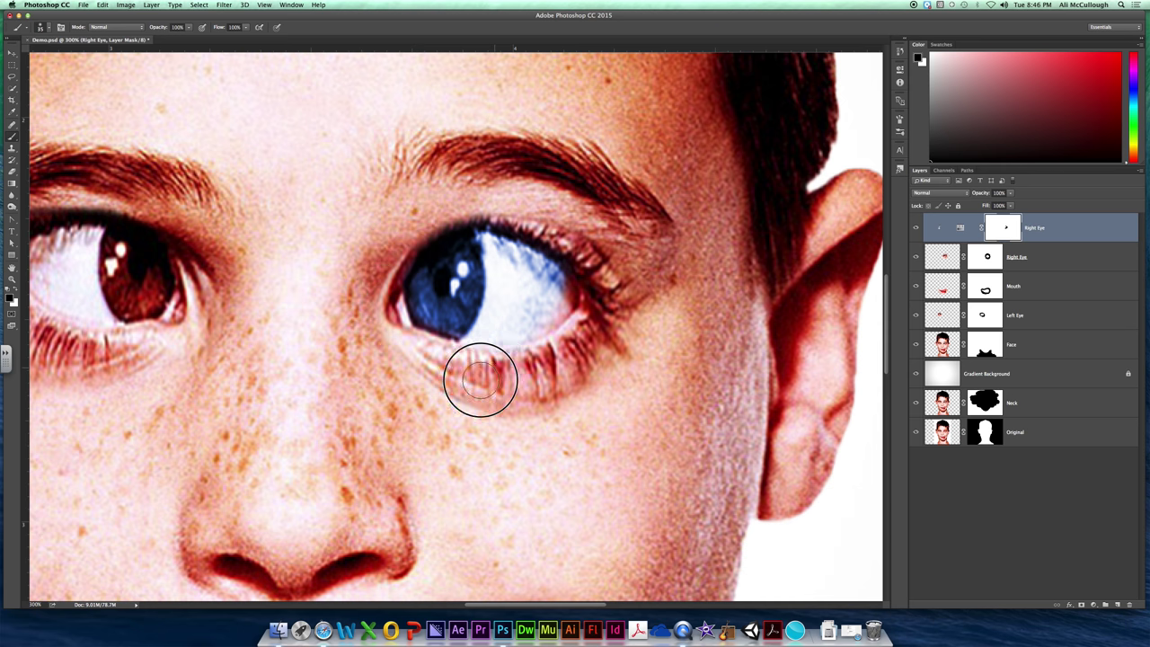
pyautogui.press('[')
pyautogui.press('[')
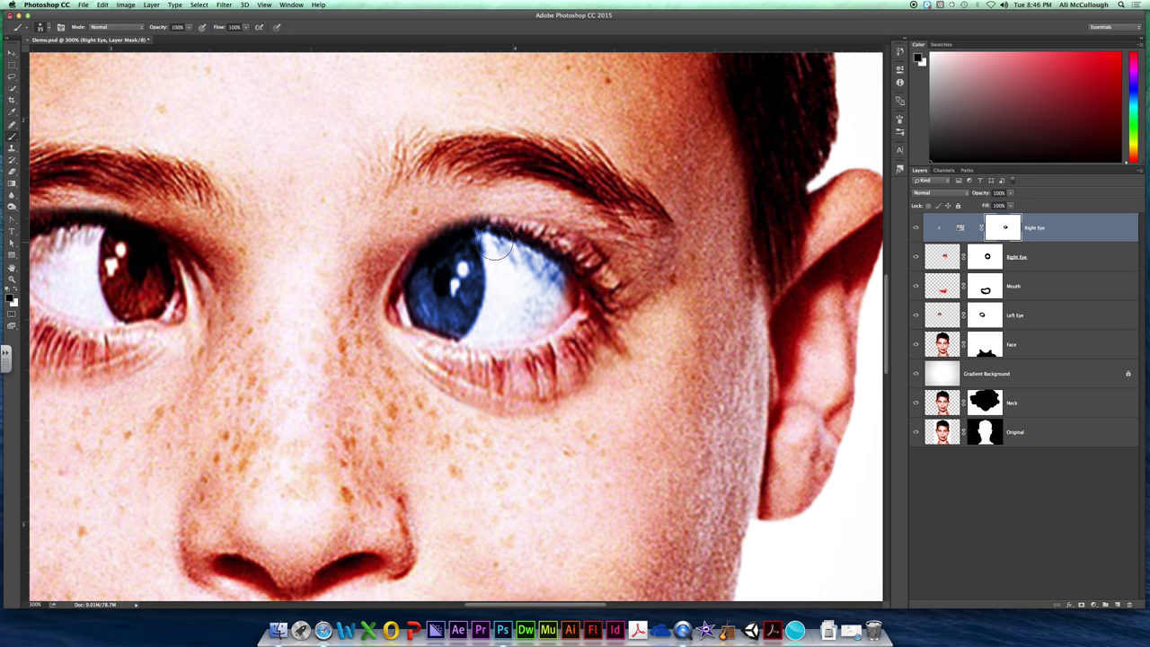
pyautogui.press('[')
pyautogui.press('[')
pyautogui.moveTo(494, 363)
pyautogui.mouseDown()
pyautogui.moveTo(503, 210)
pyautogui.moveTo(518, 211)
pyautogui.moveTo(521, 333)
pyautogui.moveTo(545, 215)
pyautogui.moveTo(534, 323)
pyautogui.moveTo(547, 237)
pyautogui.moveTo(576, 319)
pyautogui.moveTo(483, 368)
pyautogui.moveTo(506, 244)
pyautogui.moveTo(485, 337)
pyautogui.moveTo(493, 234)
pyautogui.moveTo(459, 225)
pyautogui.moveTo(409, 259)
pyautogui.moveTo(398, 275)
pyautogui.moveTo(403, 321)
pyautogui.moveTo(457, 344)
pyautogui.mouseUp()
# Refine the mask along the lower iris edge and catchlights, then hide the tint to compare.
pyautogui.press('x')
pyautogui.moveTo(456, 293)
pyautogui.mouseDown()
pyautogui.moveTo(438, 323)
pyautogui.moveTo(420, 324)
pyautogui.moveTo(453, 340)
pyautogui.mouseUp()
pyautogui.press('[')
pyautogui.press('[')
pyautogui.press('x')
pyautogui.moveTo(415, 332); pyautogui.dragTo(458, 343)
pyautogui.press('super+plus')
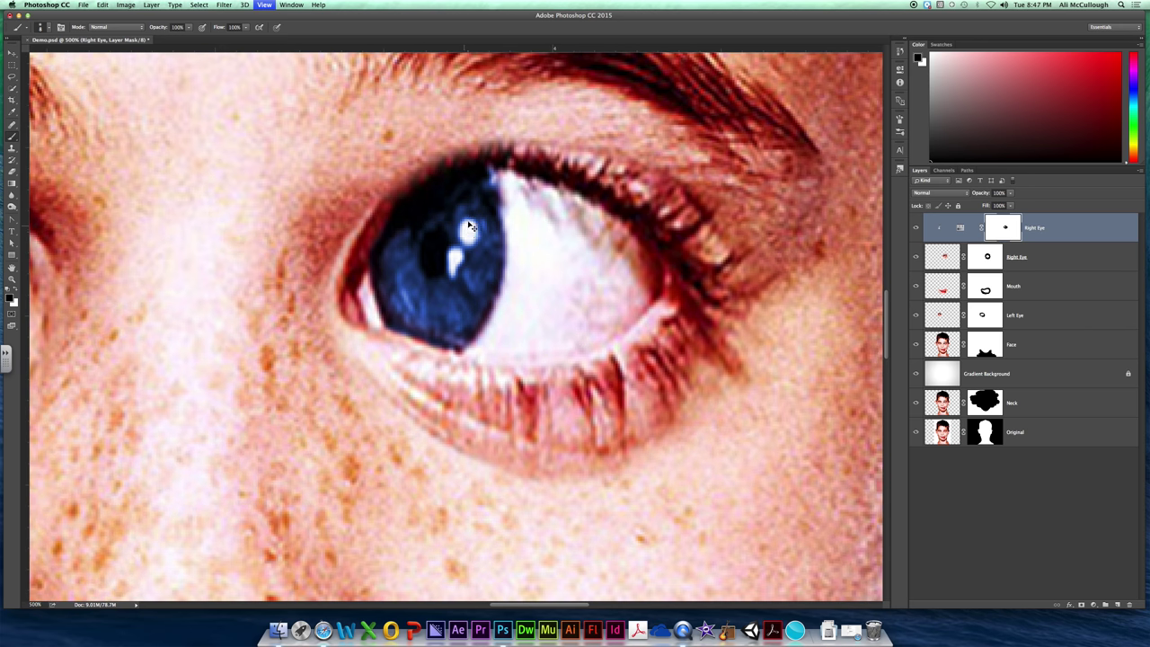
pyautogui.moveTo(469, 207); pyautogui.dragTo(457, 250)
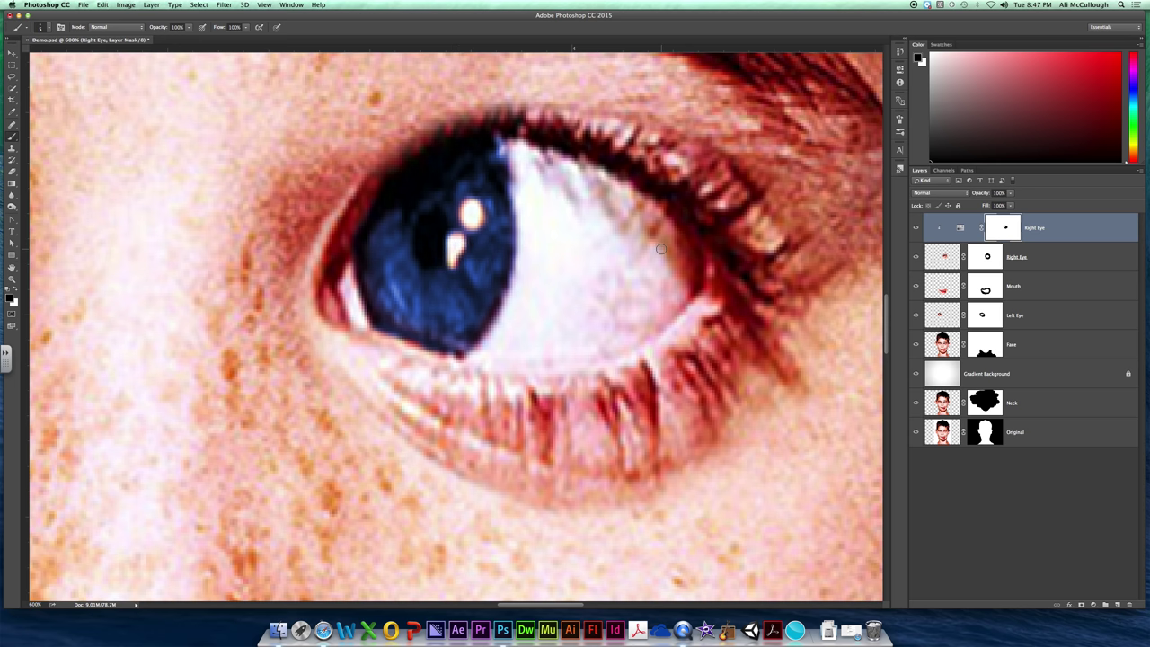
pyautogui.press('super+1')
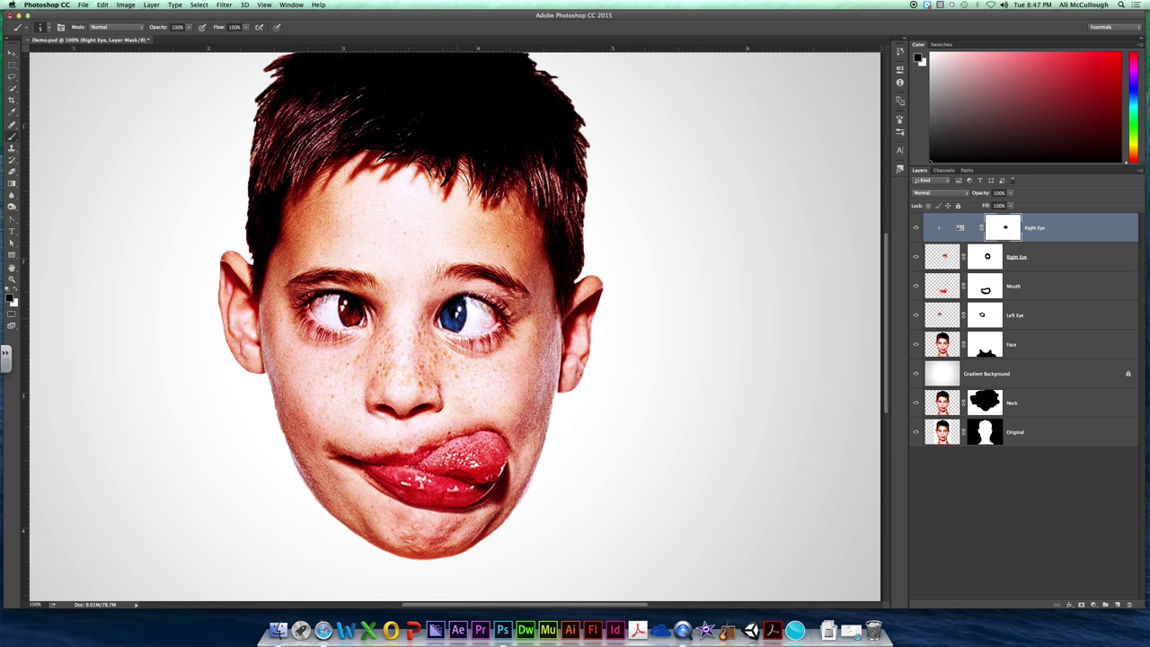
pyautogui.press('super+equal')
pyautogui.press('super+equal')
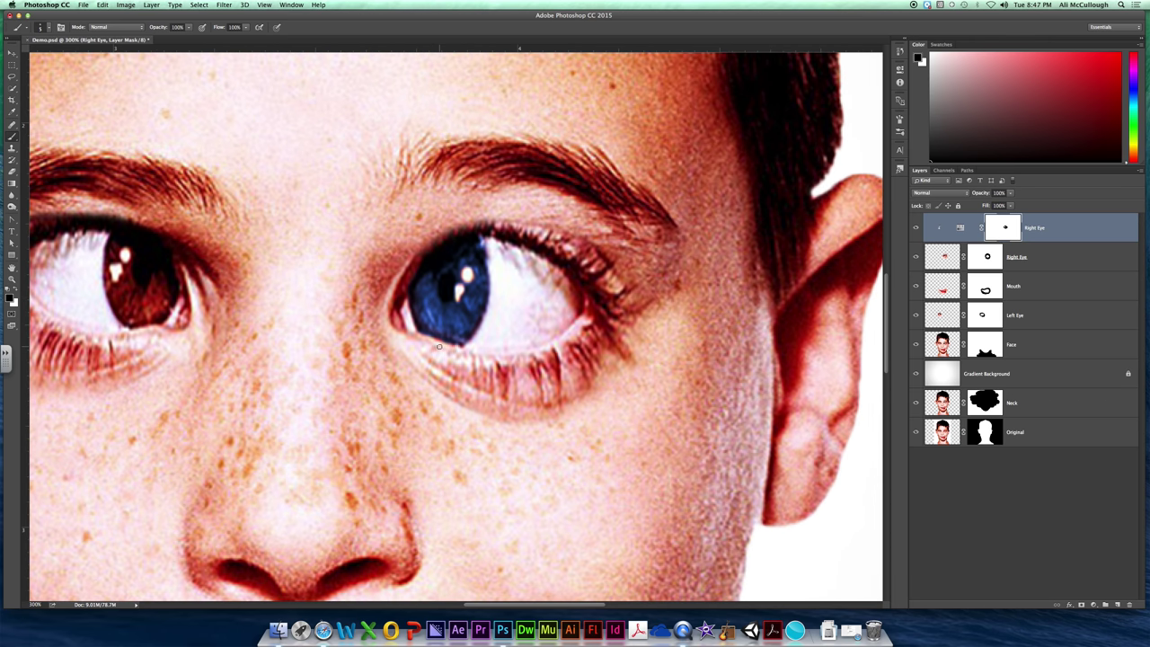
pyautogui.press('x')
pyautogui.click(917, 227)
# Set the Right Eye adjustment's hue to about 88 and saturation to 55 for green.
pyautogui.doubleClick(960, 229)
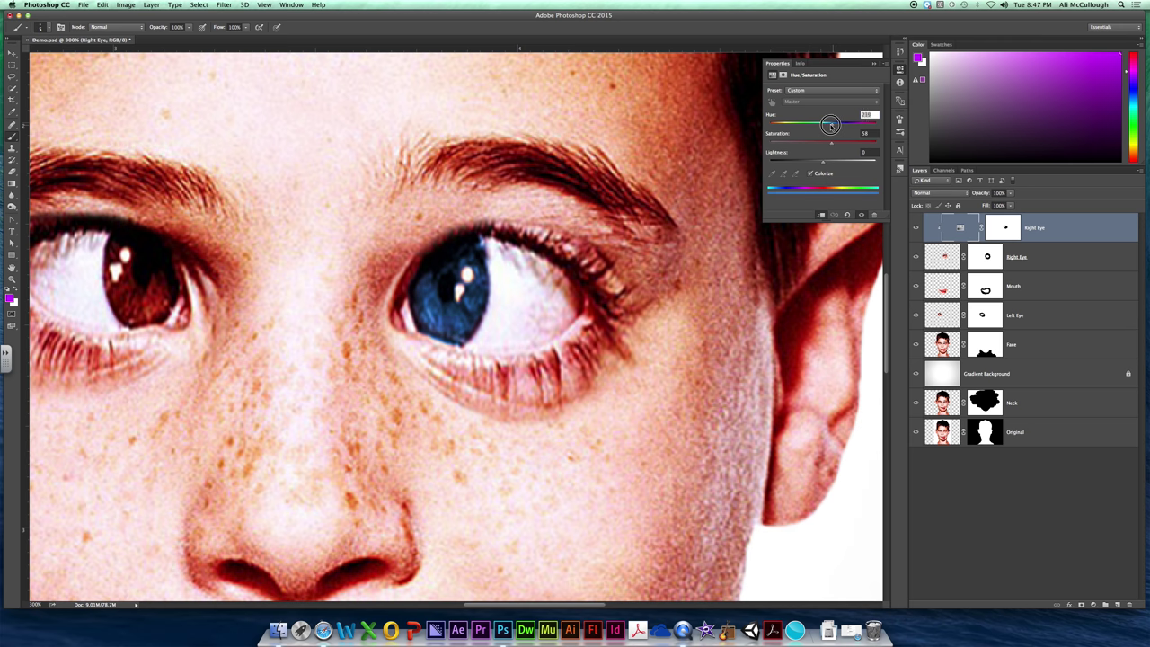
pyautogui.moveTo(836, 123); pyautogui.dragTo(799, 127)
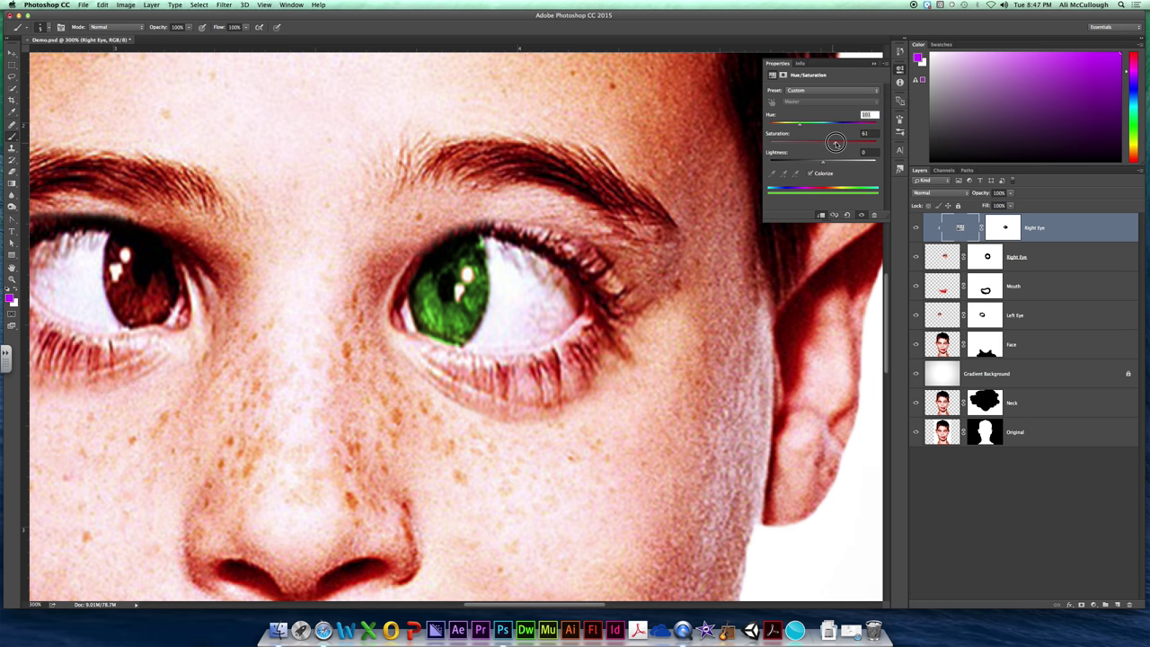
pyautogui.moveTo(834, 145)
pyautogui.mouseDown()
pyautogui.moveTo(803, 142)
pyautogui.moveTo(830, 145)
pyautogui.mouseUp()
pyautogui.click(125, 4)
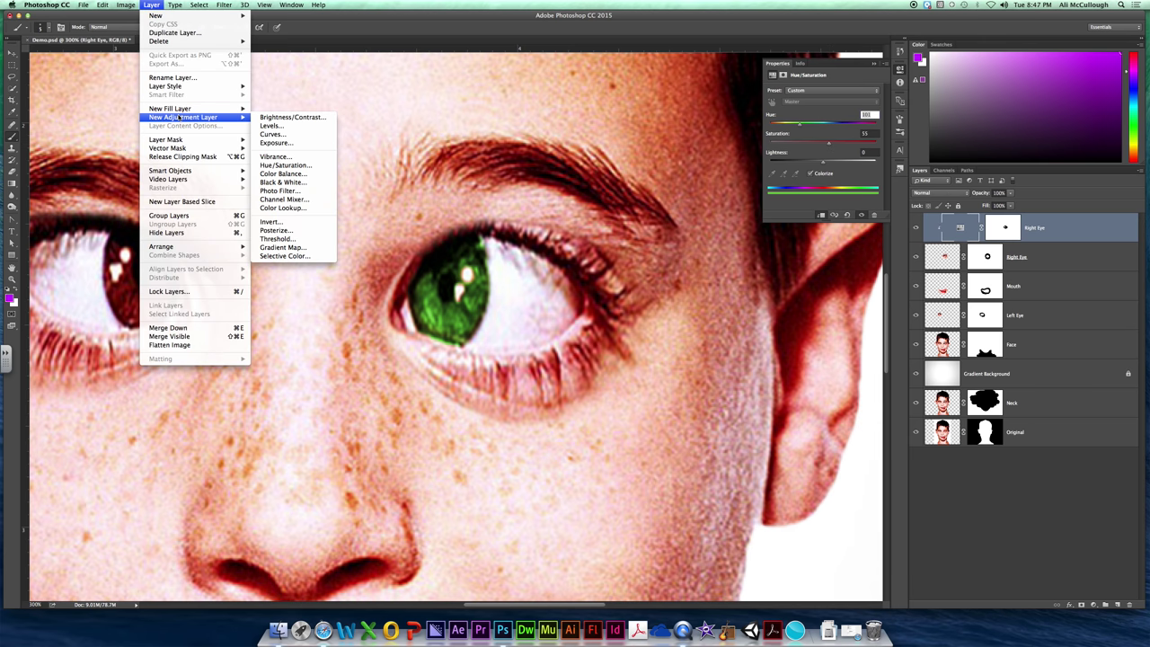
pyautogui.click(151, 5)
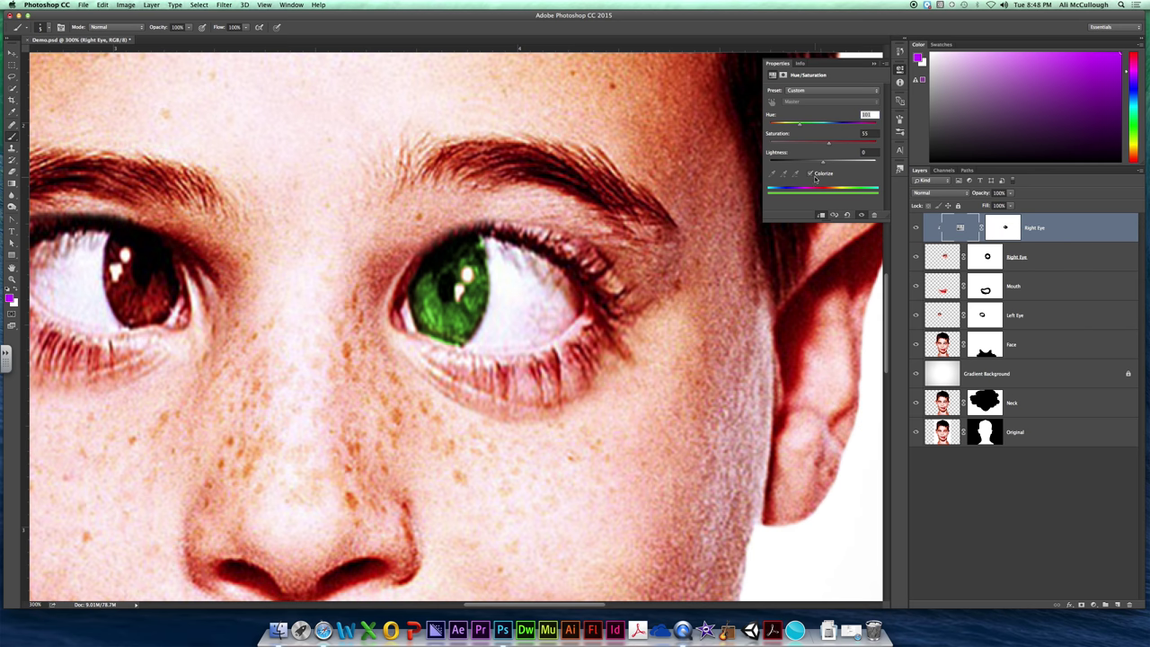
# Target the Right Eye mask, swap colours, and zoom out to show the whole face.
pyautogui.click(1018, 229)
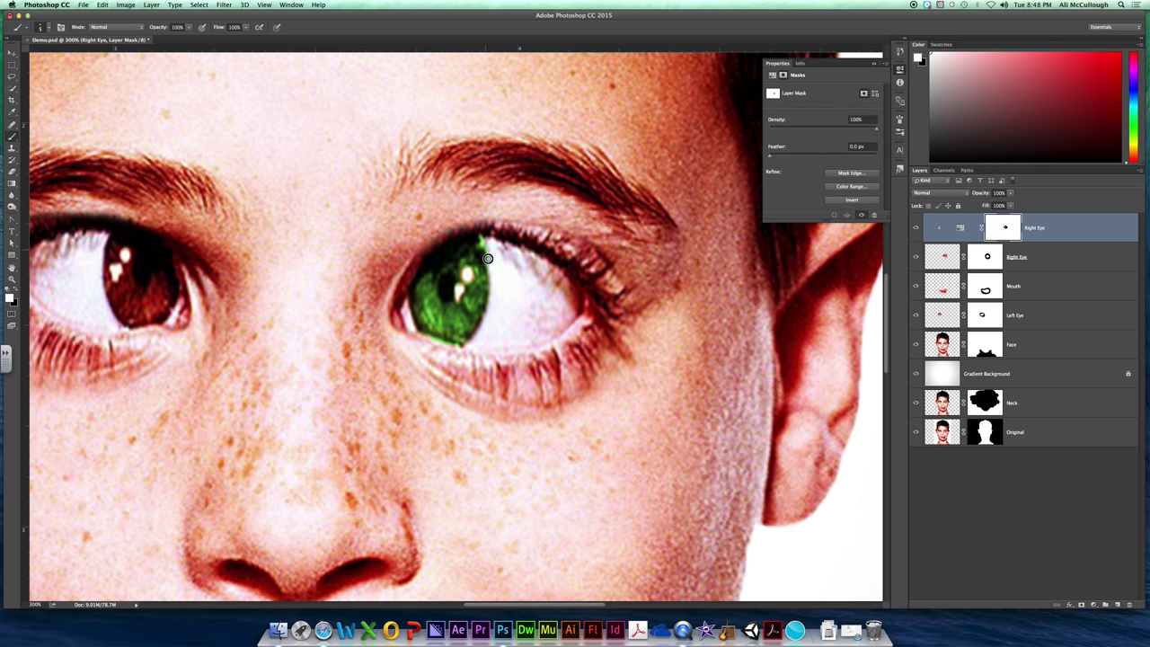
pyautogui.press('x')
pyautogui.press('super+minus')
pyautogui.press('super+0')
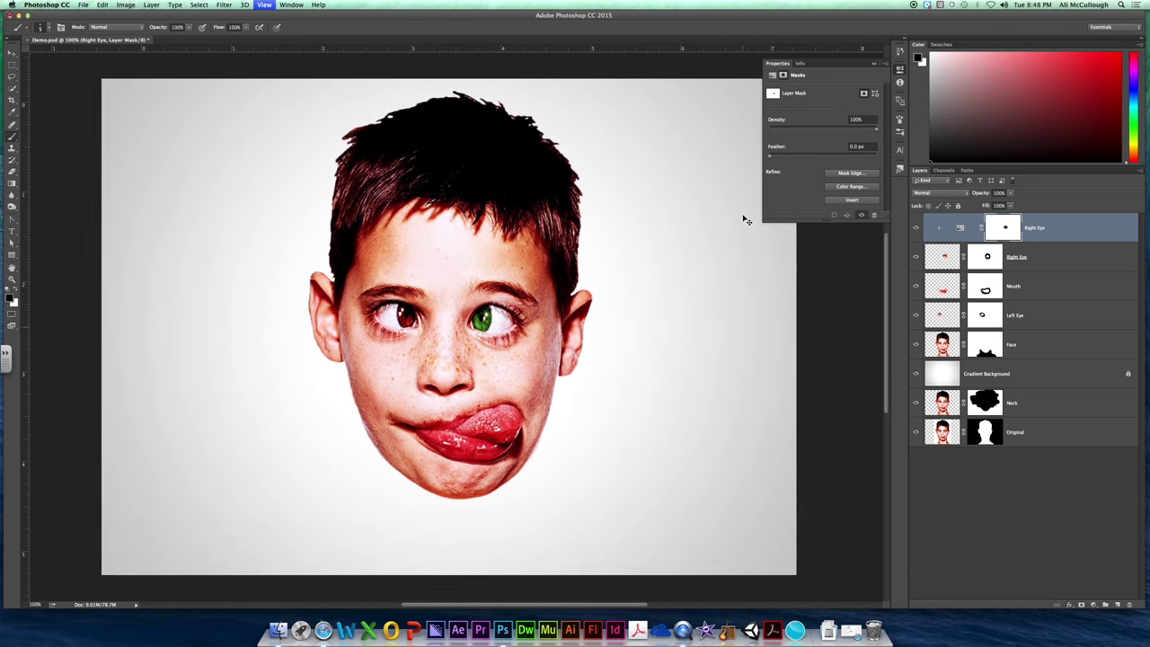
pyautogui.press('super+minus')
pyautogui.press('super+1')
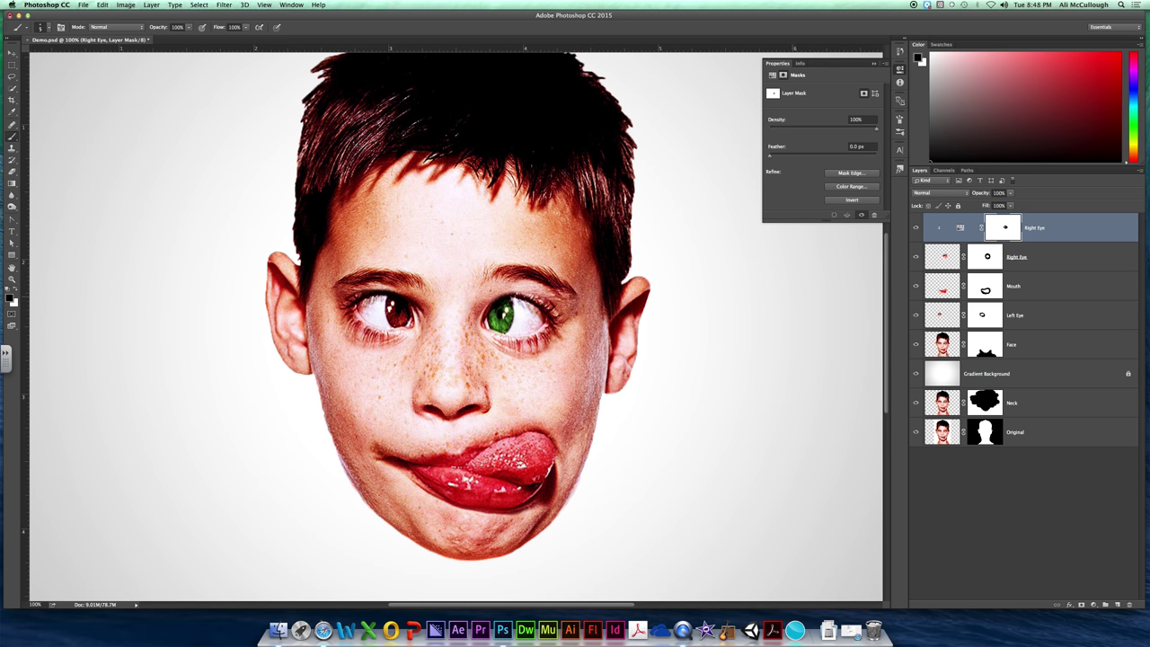
# Duplicate the Right Eye adjustment as Right Eye copy for the other eye.
pyautogui.click(1016, 223)
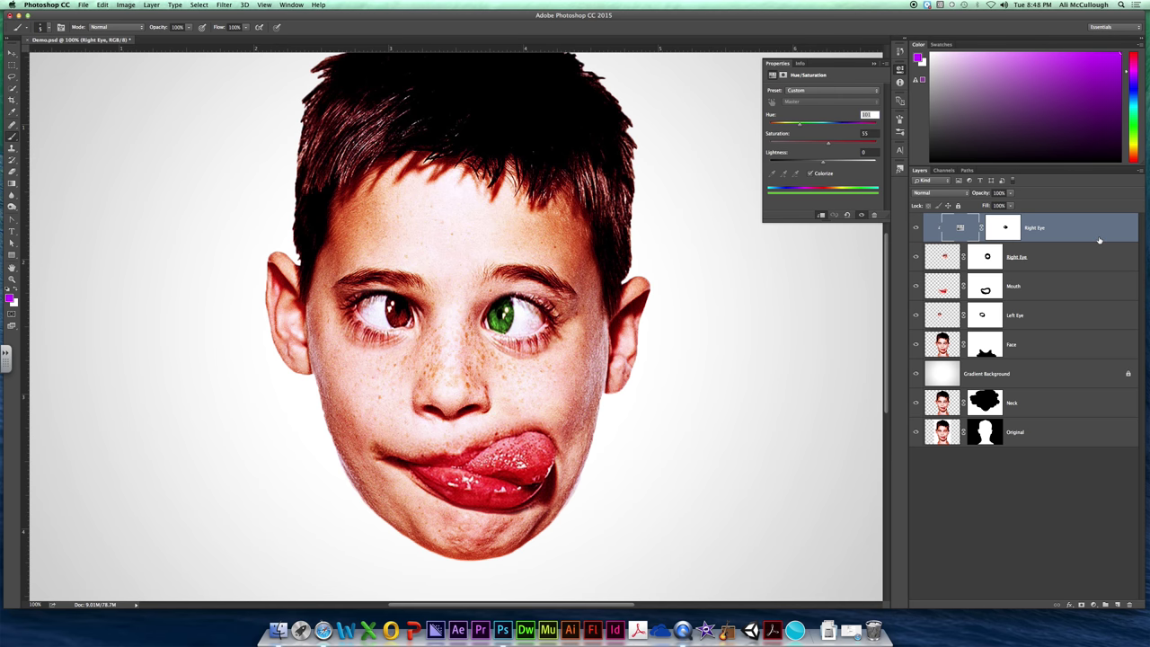
pyautogui.hotkey('ctrl', 'j')
pyautogui.hotkey('ctrl', 'i')
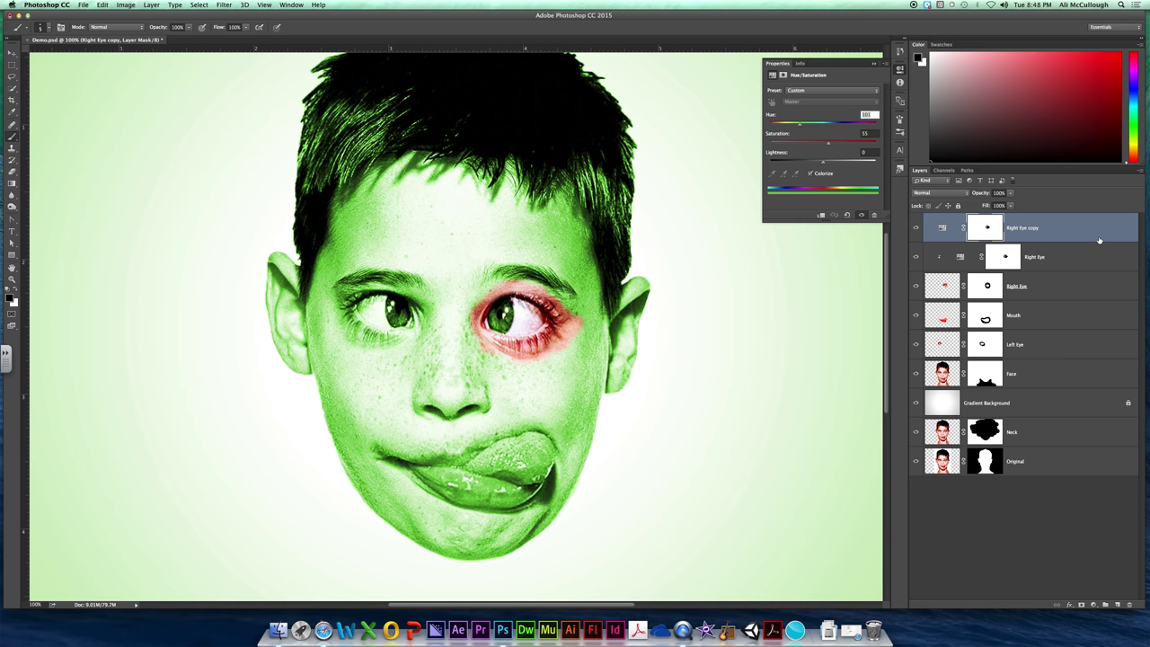
# Zoom in, compare with the copy hidden, and rename it 'Left Eye'.
pyautogui.hotkey('ctrl', '-')
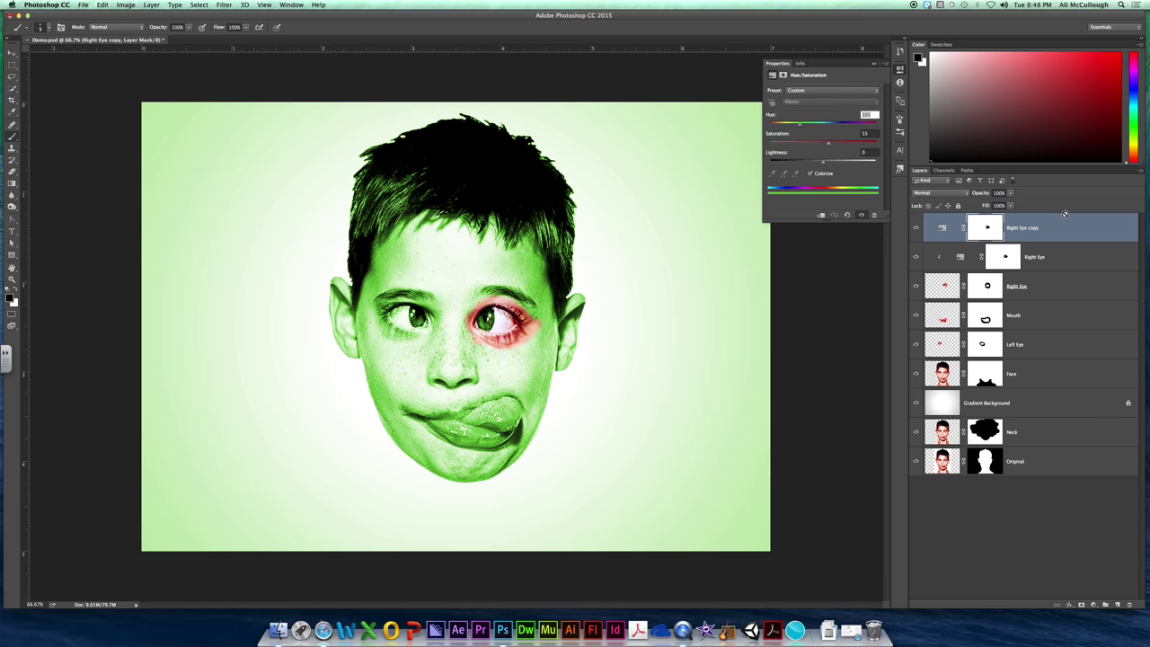
pyautogui.hotkey('ctrl', '+')
pyautogui.hotkey('ctrl', '+')
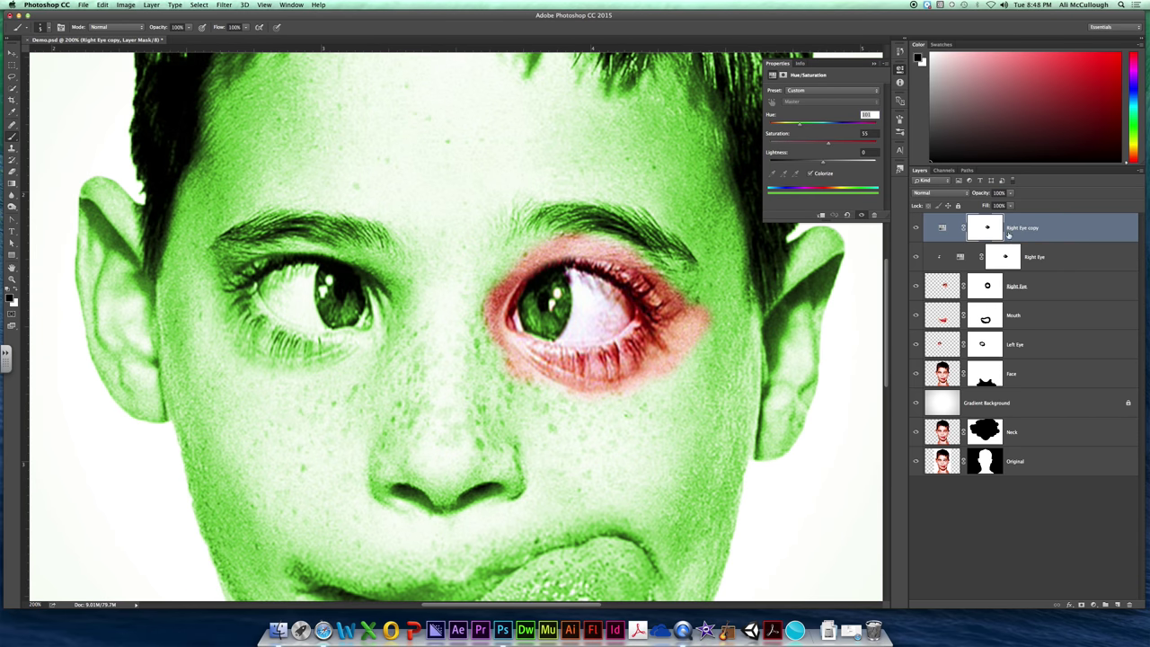
pyautogui.click(916, 227)
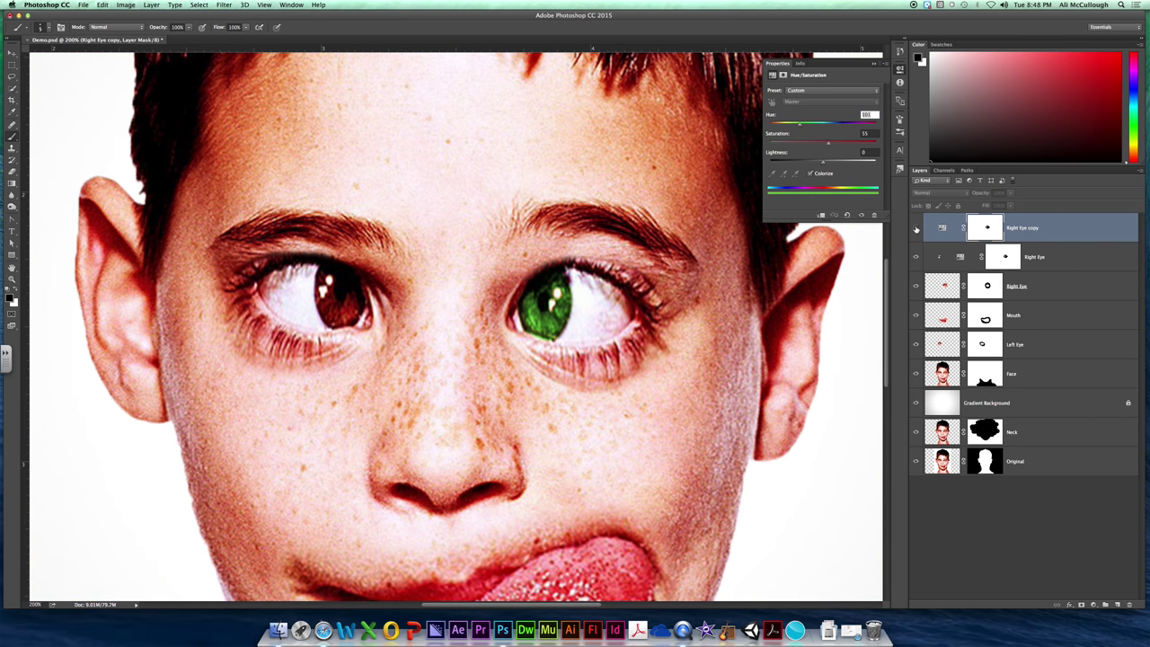
pyautogui.doubleClick(1024, 229)
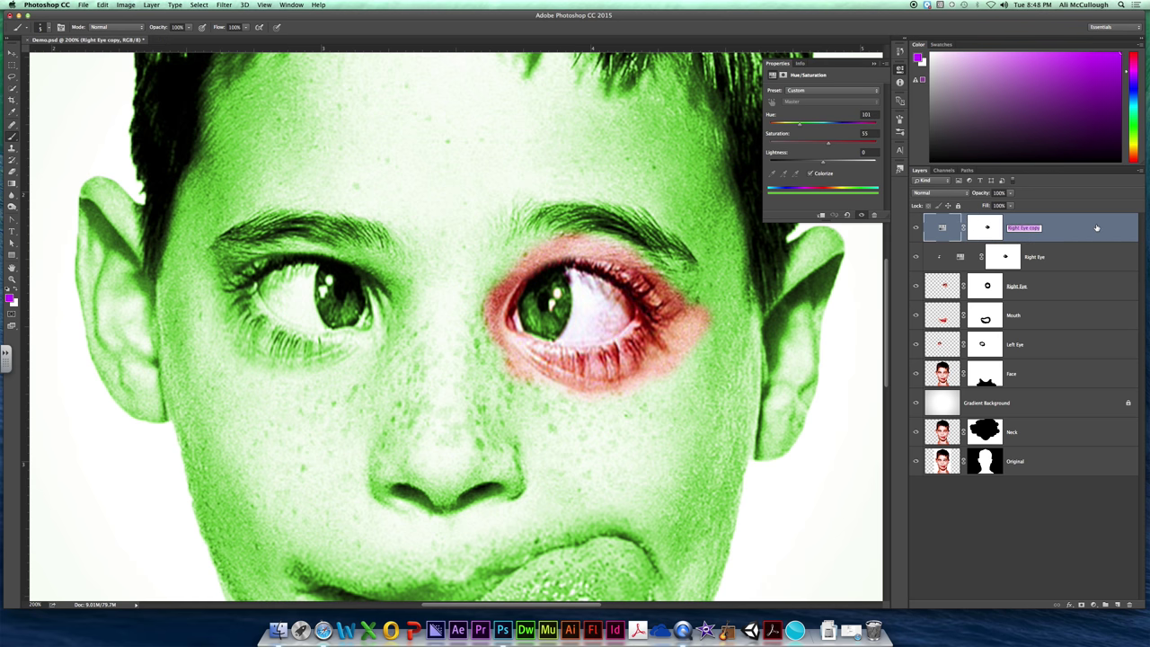
pyautogui.write('Left Eye')
pyautogui.press('Return')
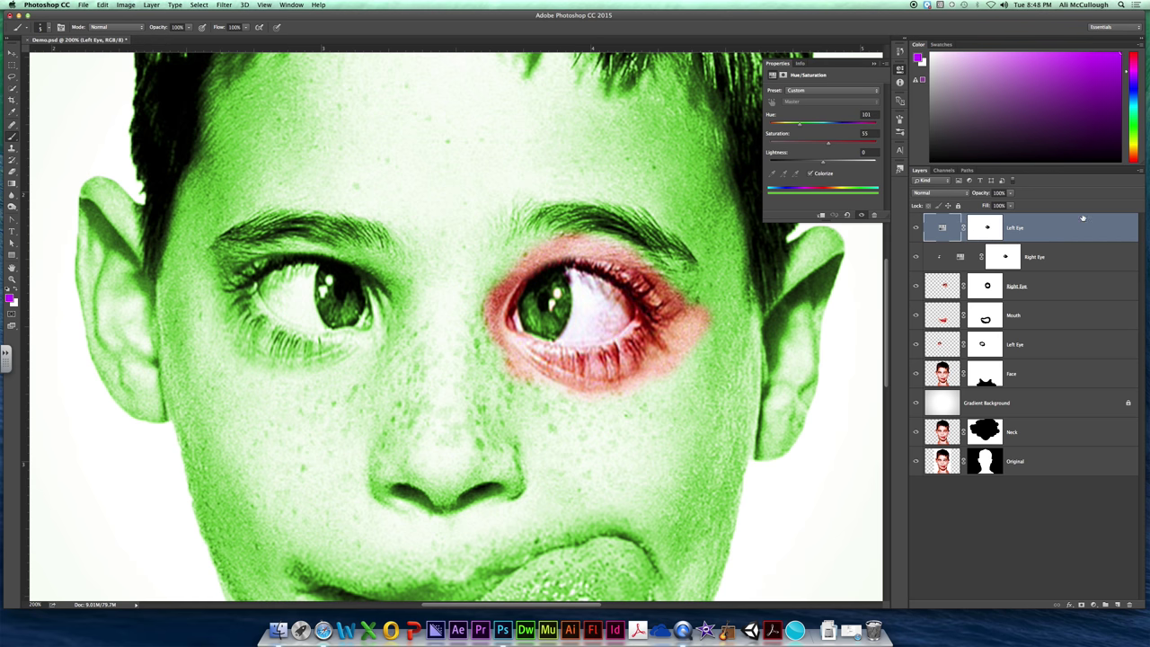
# Move the Left Eye adjustment down to sit directly above the Left Eye layer.
pyautogui.moveTo(1020, 227); pyautogui.dragTo(1013, 271)
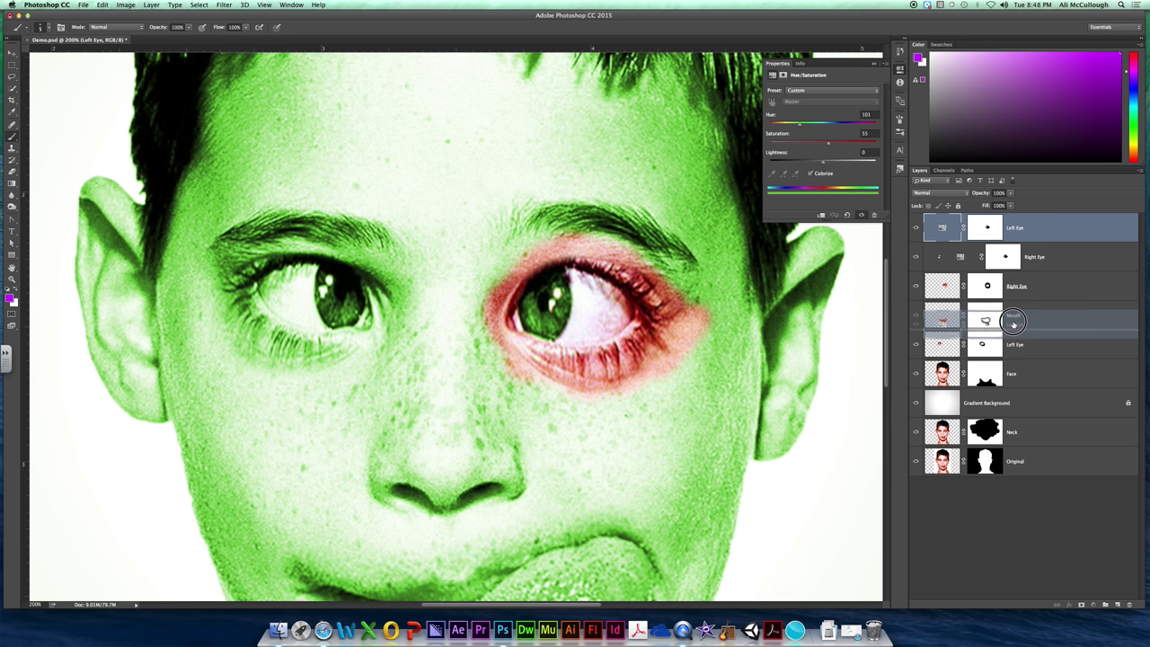
pyautogui.moveTo(1013, 271); pyautogui.dragTo(1009, 334)
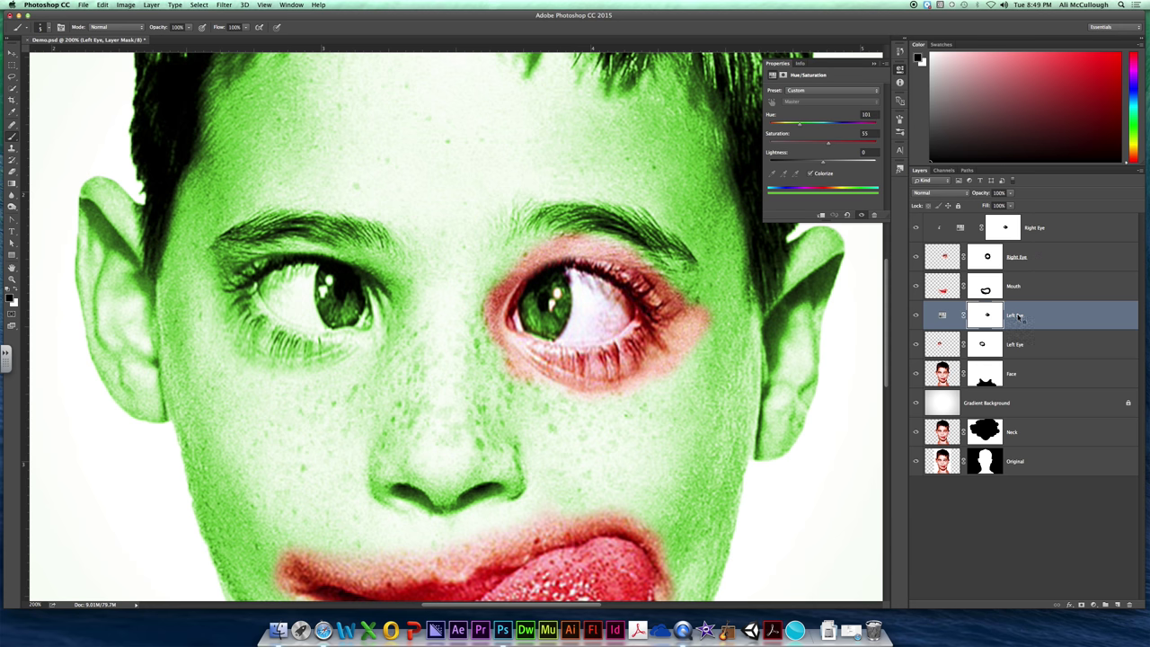
pyautogui.rightClick(1019, 316)
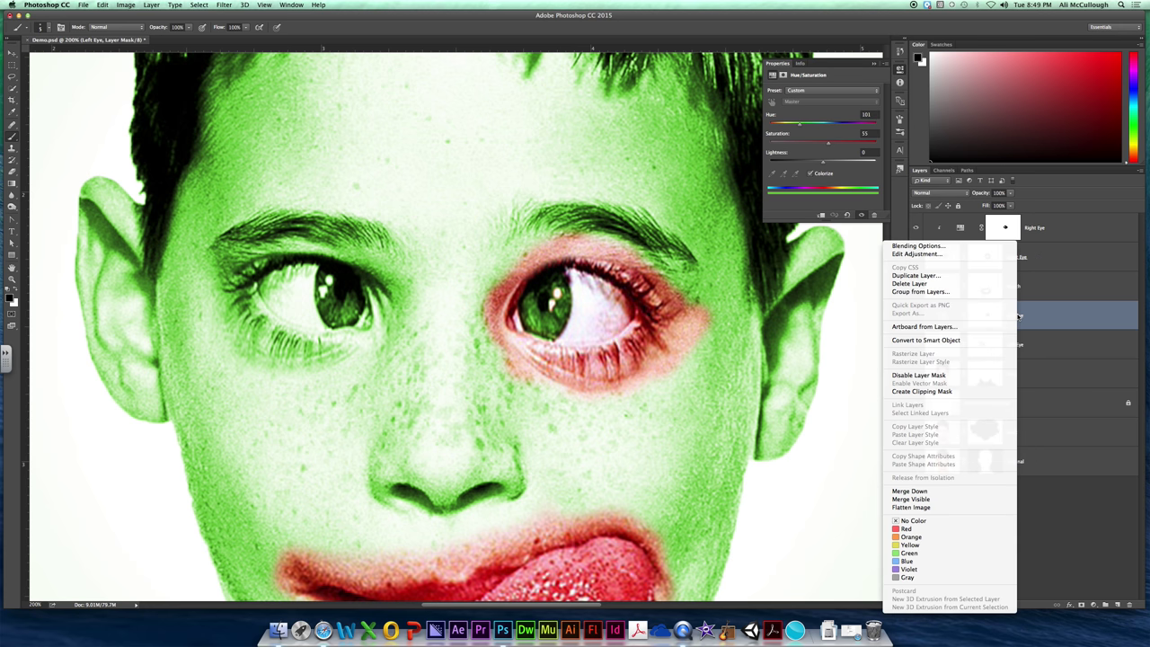
# Clip the Left Eye green adjustment to the Left Eye layer.
pyautogui.click(928, 392)
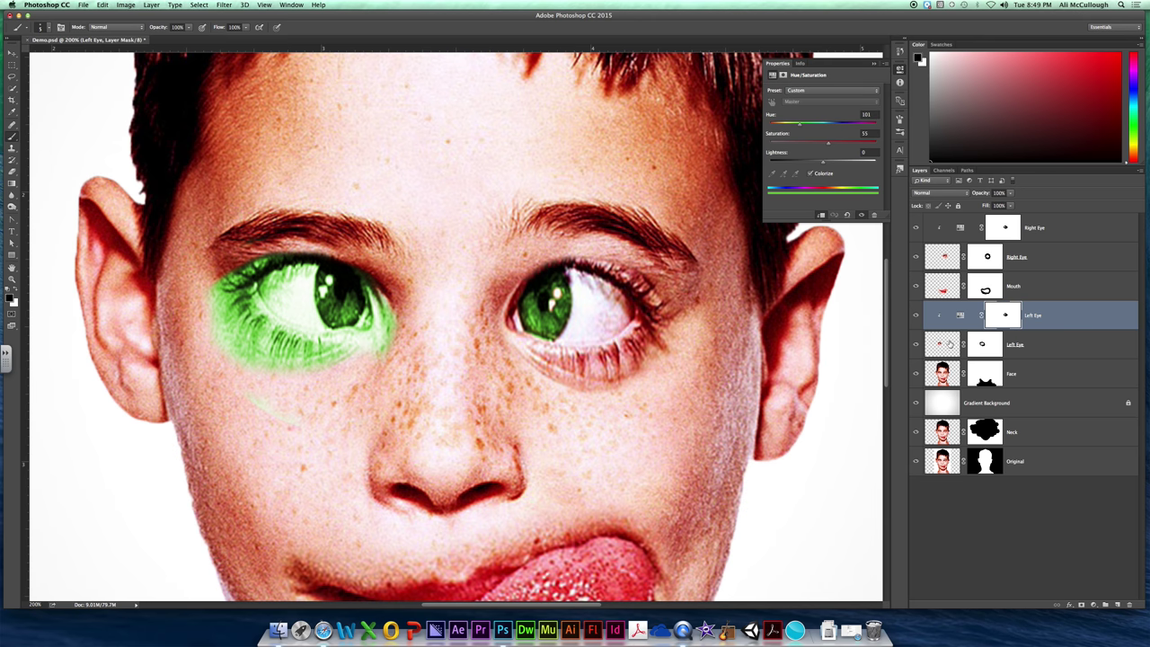
# Paint black on the Left Eye mask over the eye white and skin, leaving only the iris green.
pyautogui.click(1012, 312)
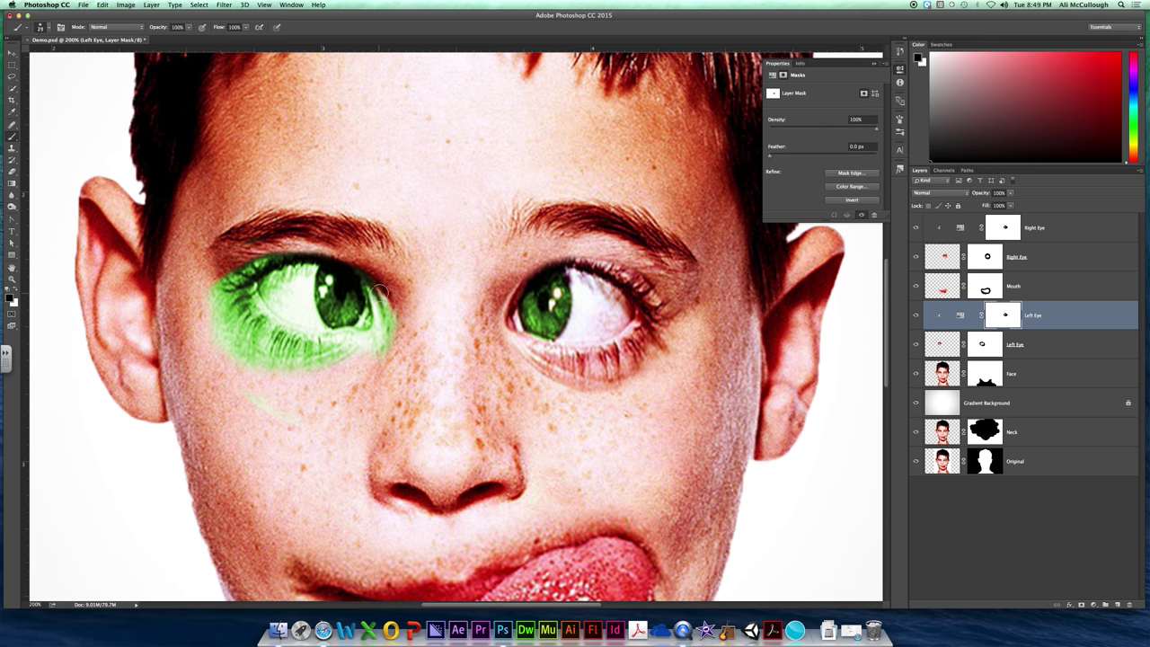
pyautogui.moveTo(385, 278)
pyautogui.mouseDown()
pyautogui.moveTo(380, 348)
pyautogui.moveTo(272, 403)
pyautogui.moveTo(231, 390)
pyautogui.moveTo(354, 377)
pyautogui.moveTo(362, 353)
pyautogui.moveTo(318, 354)
pyautogui.moveTo(291, 380)
pyautogui.moveTo(197, 278)
pyautogui.moveTo(219, 336)
pyautogui.moveTo(249, 323)
pyautogui.moveTo(267, 250)
pyautogui.moveTo(276, 300)
pyautogui.moveTo(319, 372)
pyautogui.moveTo(301, 364)
pyautogui.mouseUp()
pyautogui.press('super+plus')
pyautogui.press('super+plus')
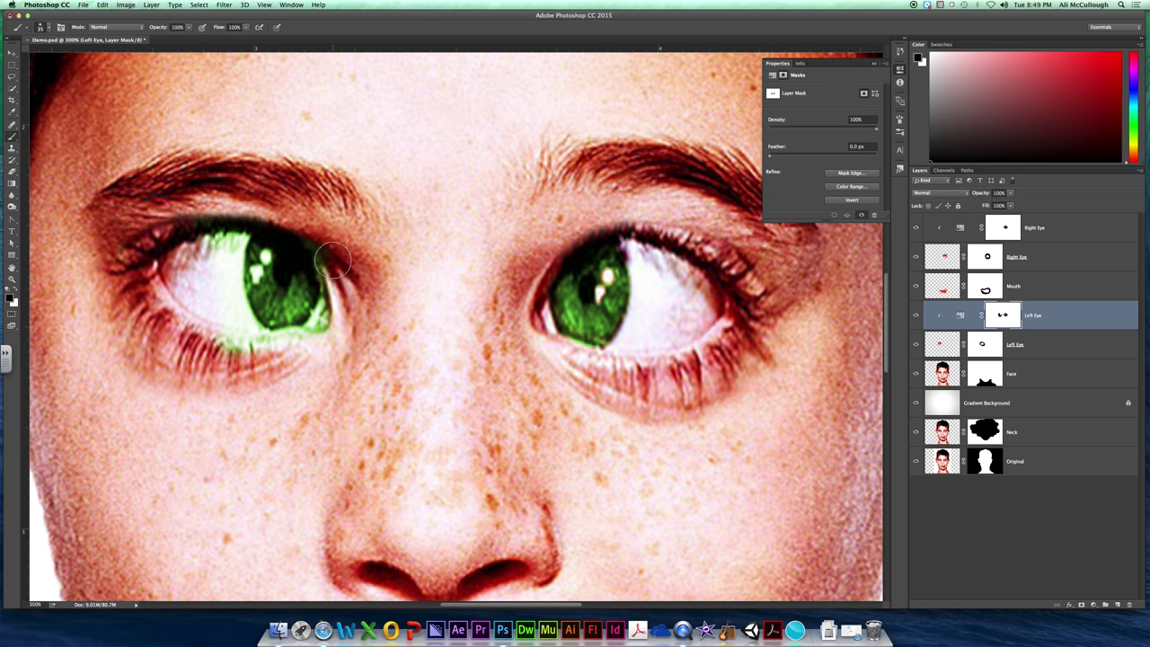
pyautogui.hscroll(-3, 393, 263)
pyautogui.press(']')
pyautogui.press(']')
pyautogui.press(']')
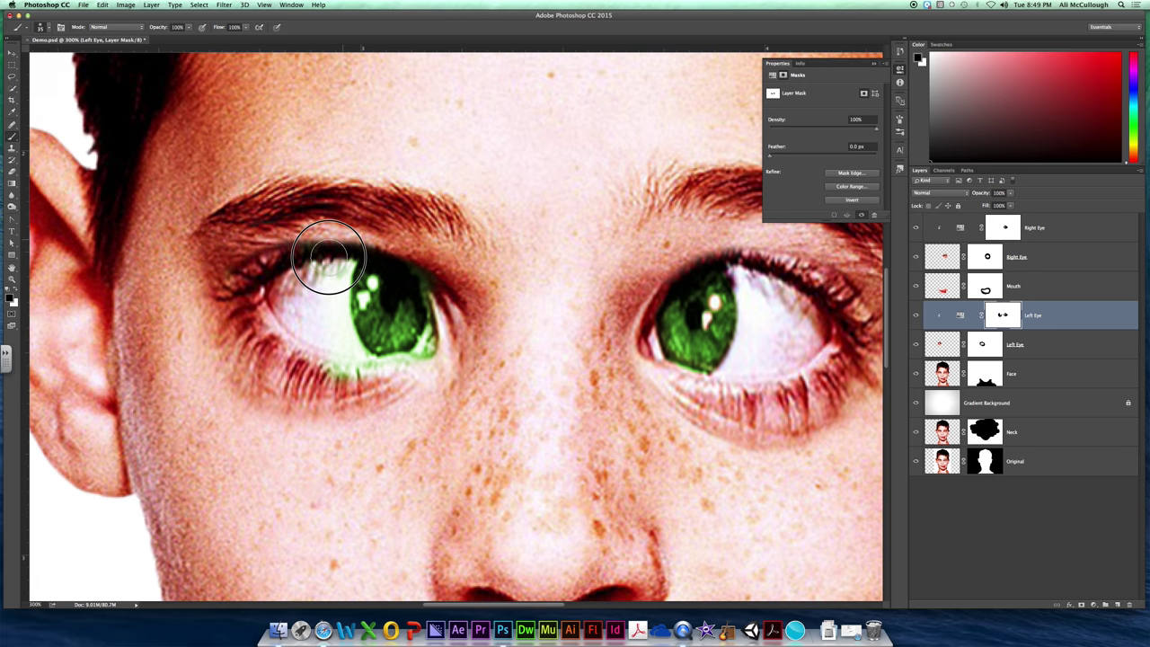
pyautogui.moveTo(320, 257)
pyautogui.mouseDown()
pyautogui.moveTo(314, 249)
pyautogui.moveTo(334, 359)
pyautogui.moveTo(365, 377)
pyautogui.moveTo(362, 354)
pyautogui.moveTo(368, 365)
pyautogui.moveTo(431, 365)
pyautogui.moveTo(398, 390)
pyautogui.moveTo(426, 362)
pyautogui.moveTo(435, 319)
pyautogui.moveTo(415, 268)
pyautogui.moveTo(443, 280)
pyautogui.mouseUp()
pyautogui.press('[')
pyautogui.press('[')
pyautogui.press('[')
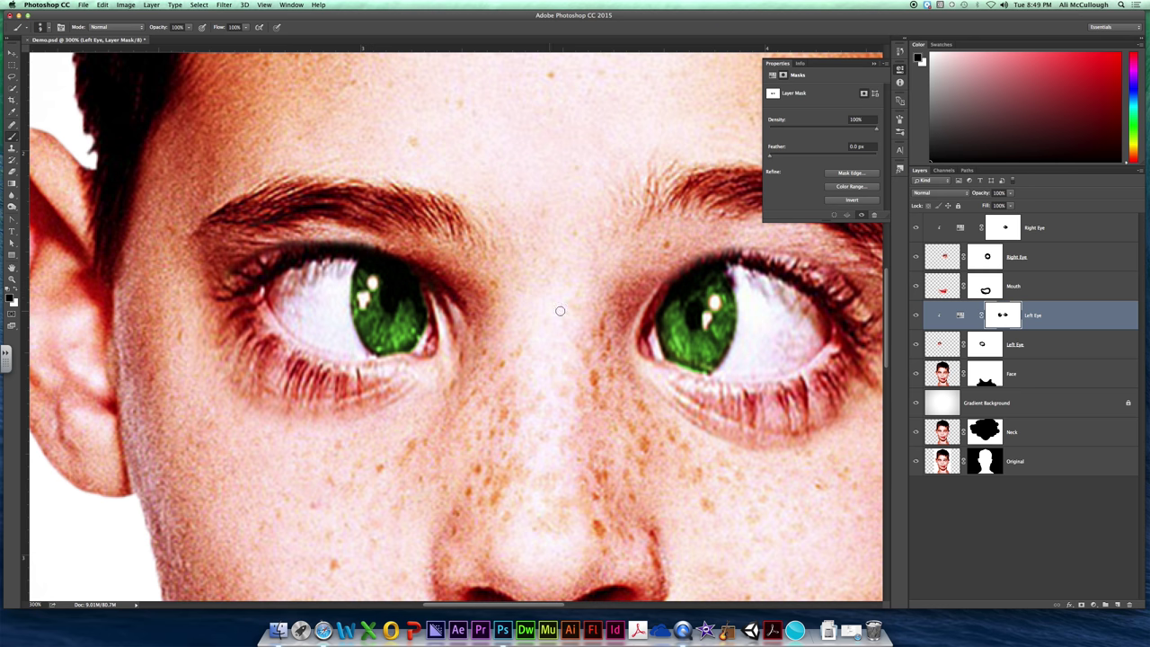
pyautogui.press('super+0')
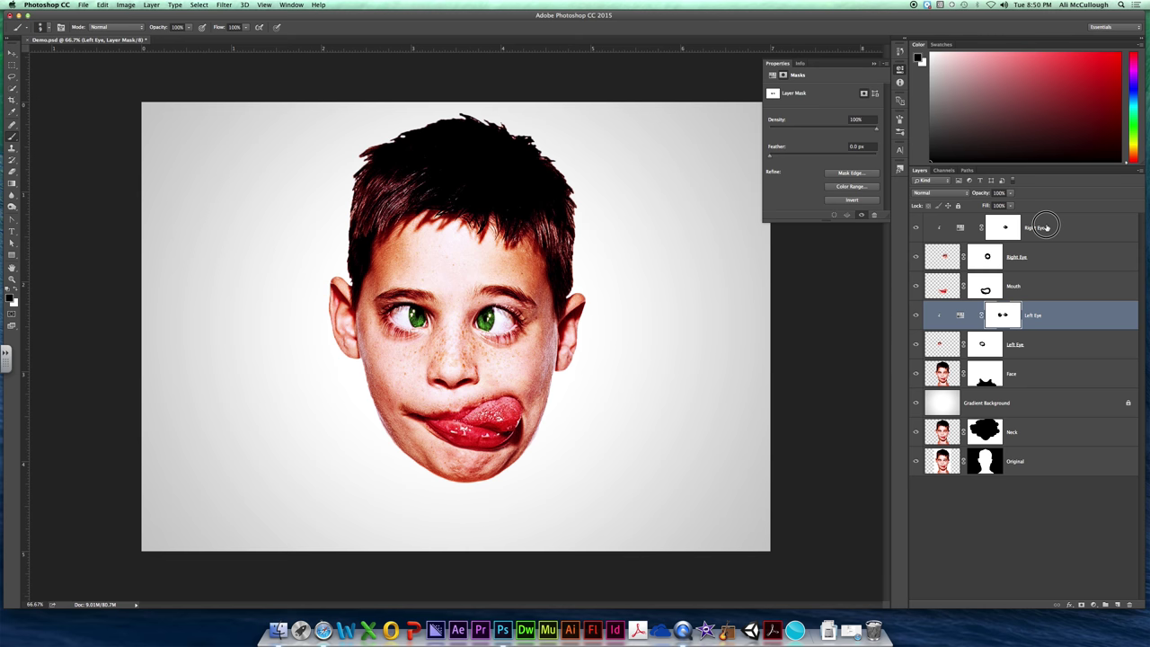
# Move the Left Eye adjustment above Mouth and back, then rename it 'Left Eye Color'.
pyautogui.click(939, 231)
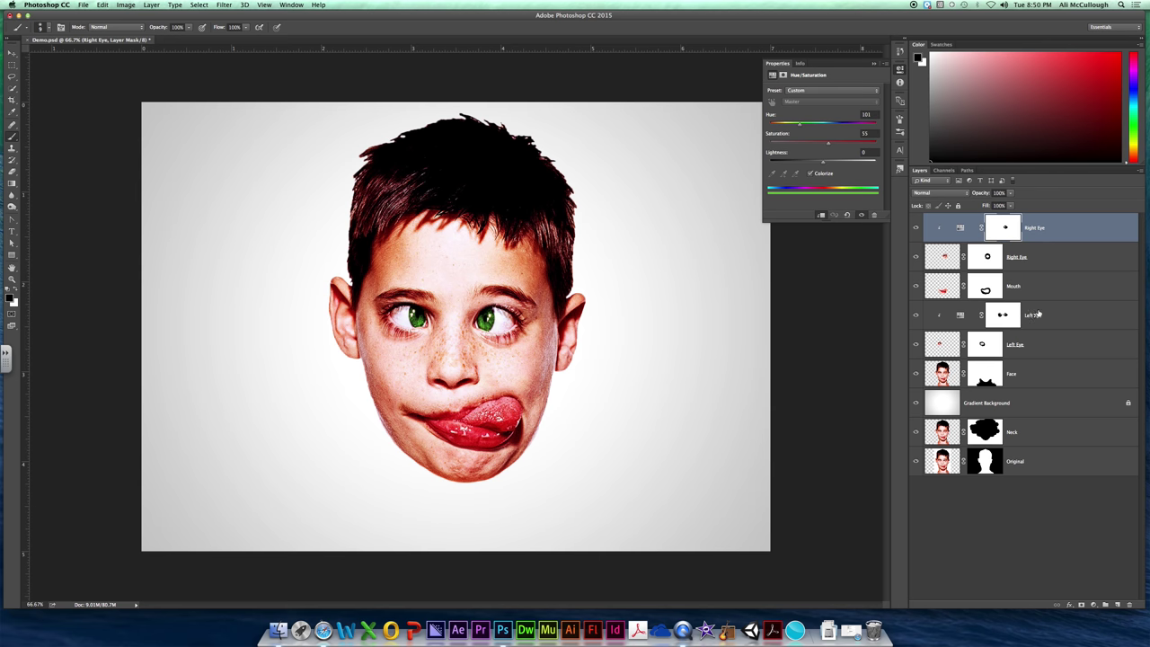
pyautogui.moveTo(1047, 322)
pyautogui.mouseDown()
pyautogui.moveTo(1042, 300)
pyautogui.moveTo(1045, 309)
pyautogui.mouseUp()
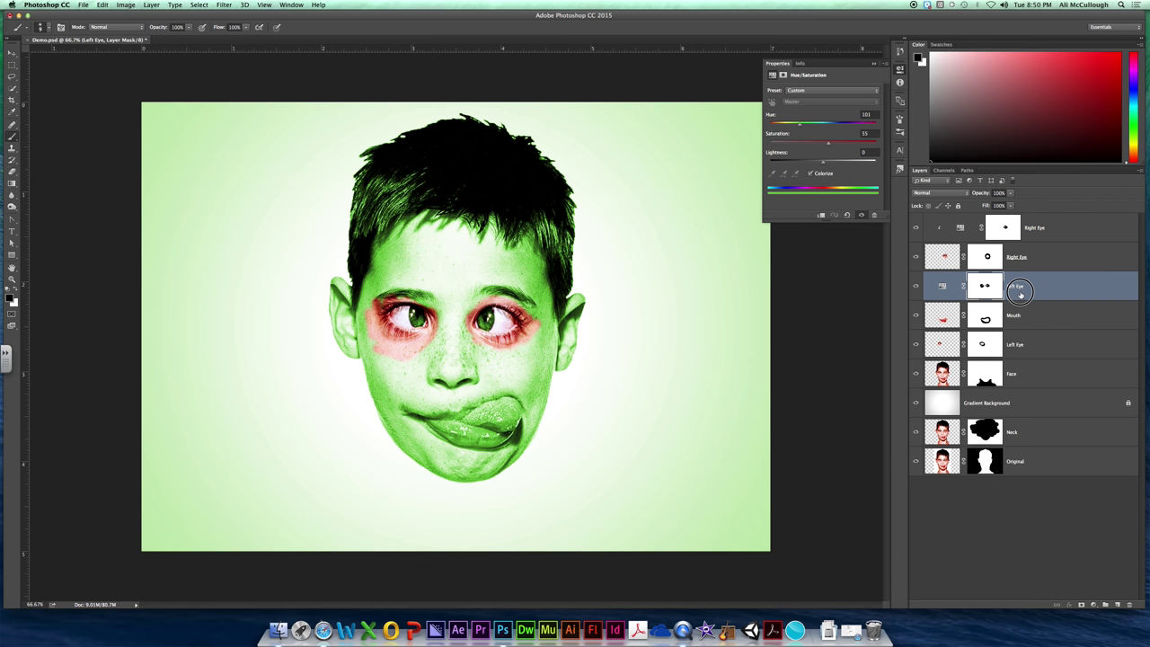
pyautogui.moveTo(1020, 296); pyautogui.dragTo(1022, 315)
pyautogui.doubleClick(1016, 315)
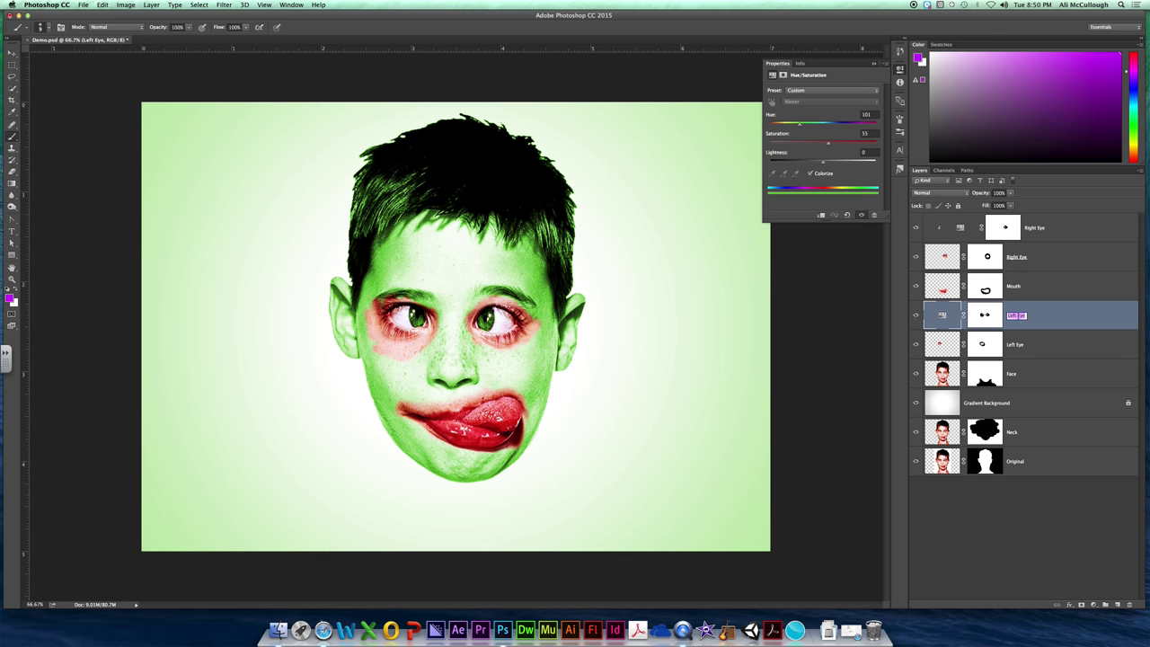
pyautogui.press('Right')
pyautogui.write('or')
pyautogui.press('Return')
# Rename the Right Eye adjustment to 'Right Eye Color'.
pyautogui.doubleClick(1037, 228)
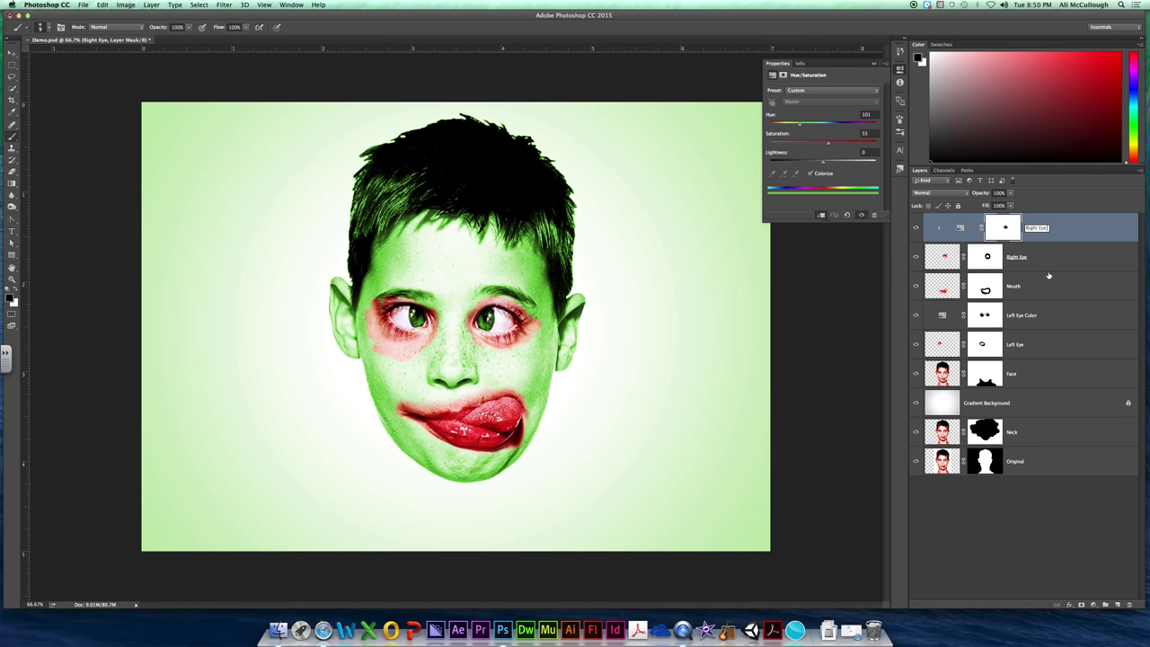
pyautogui.press('Right')
pyautogui.write('Color')
pyautogui.press('Return')
pyautogui.click(956, 321)
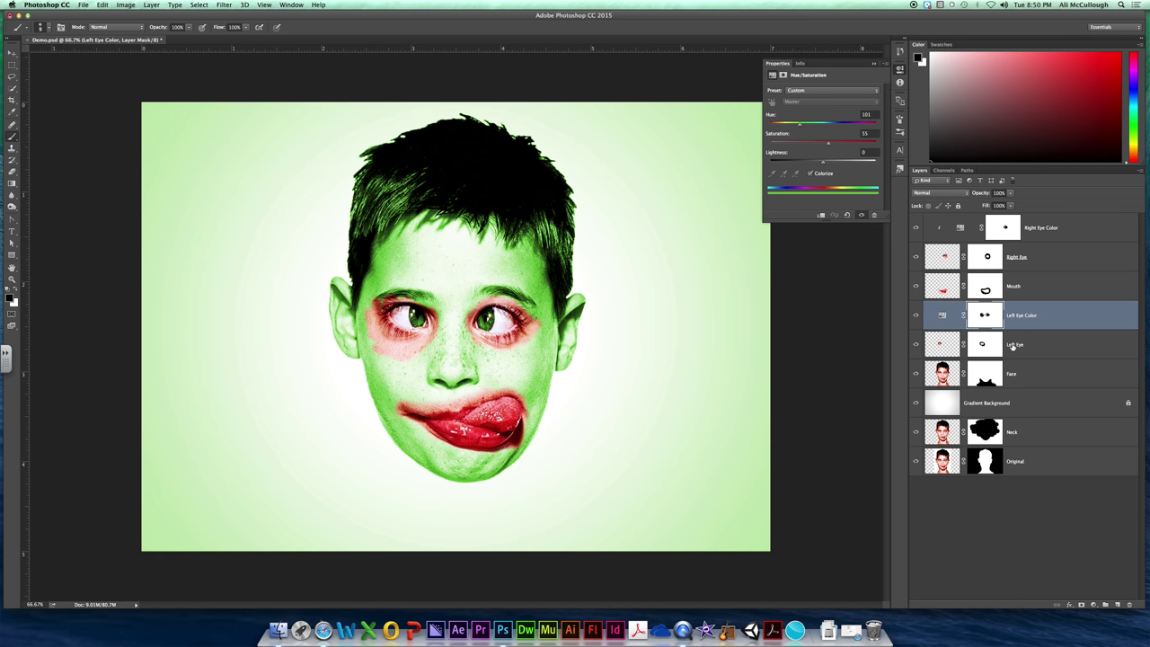
# Clip Left Eye Color back to the left eye, then open and close the File menu.
pyautogui.rightClick(1030, 317)
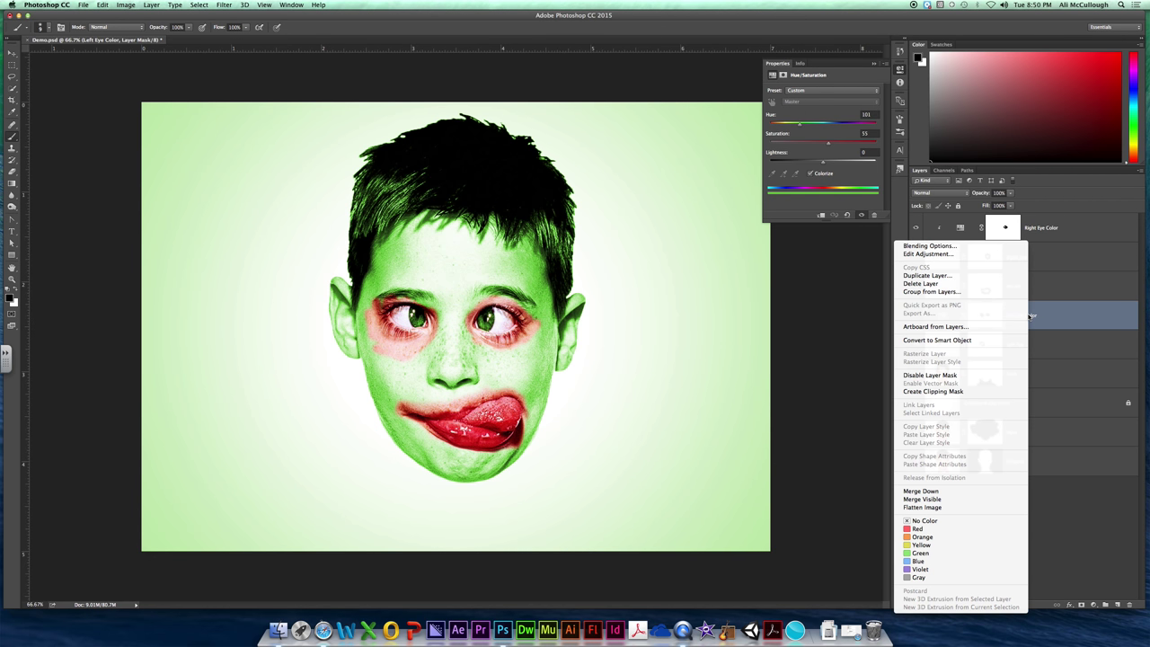
pyautogui.click(935, 392)
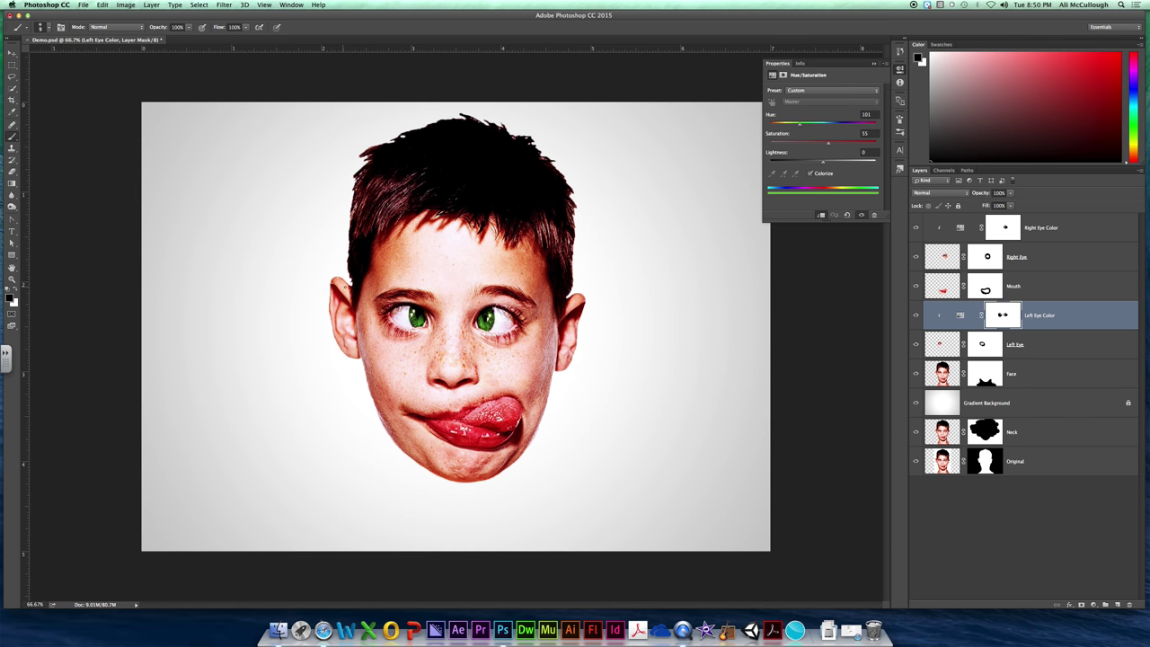
pyautogui.click(85, 6)
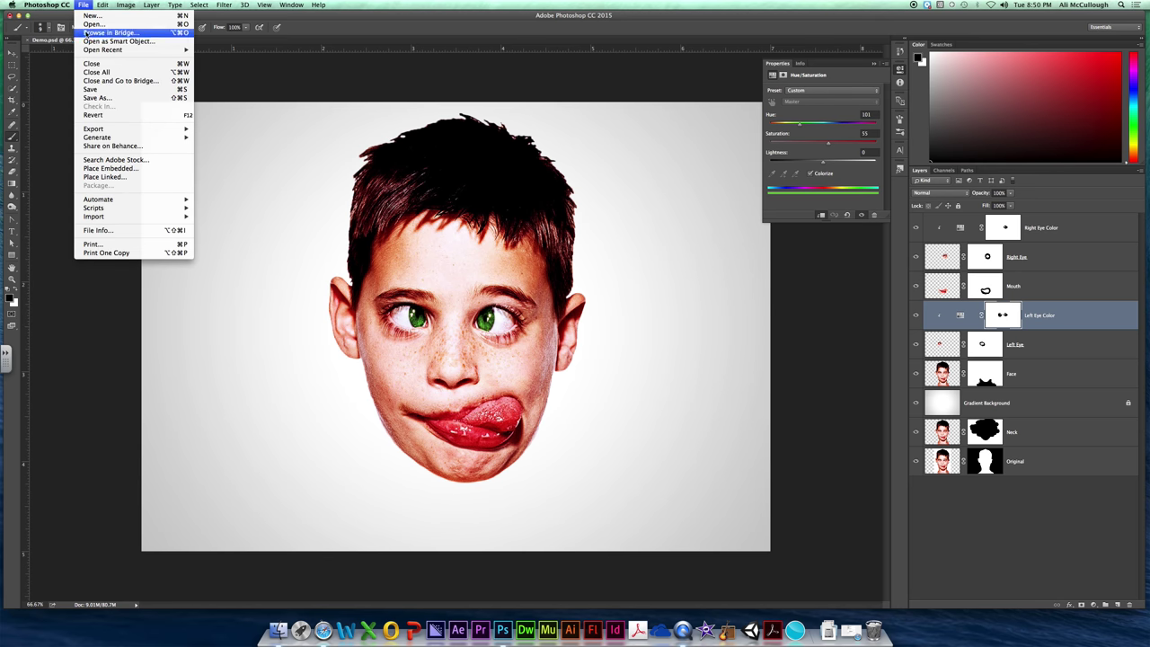
pyautogui.click(94, 15)
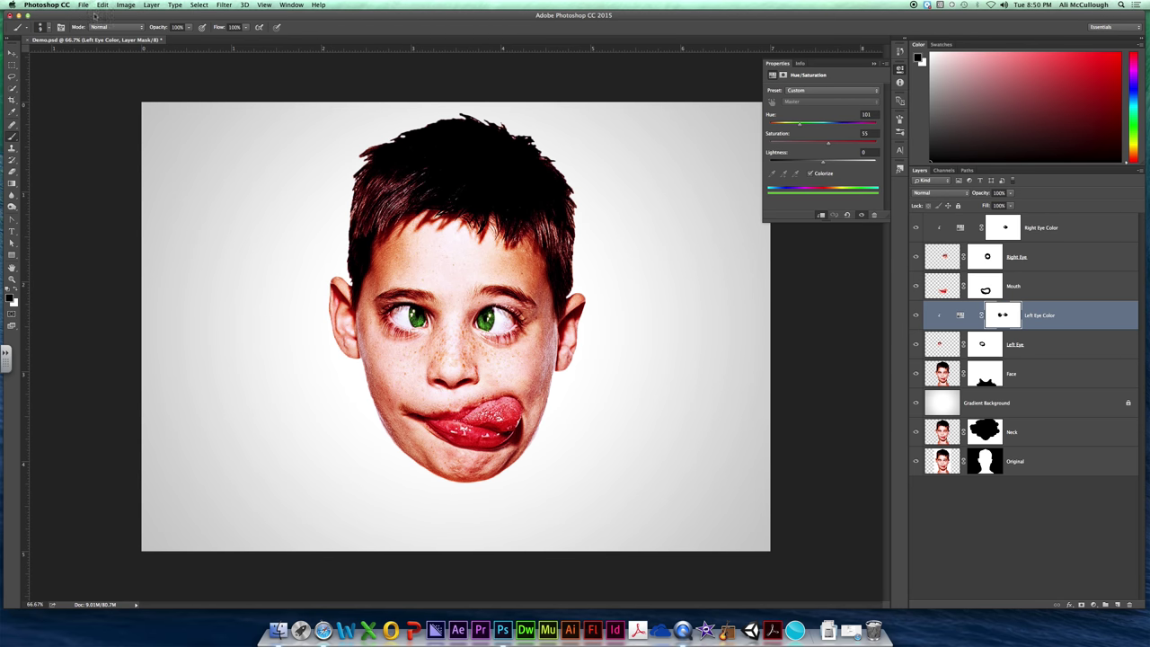